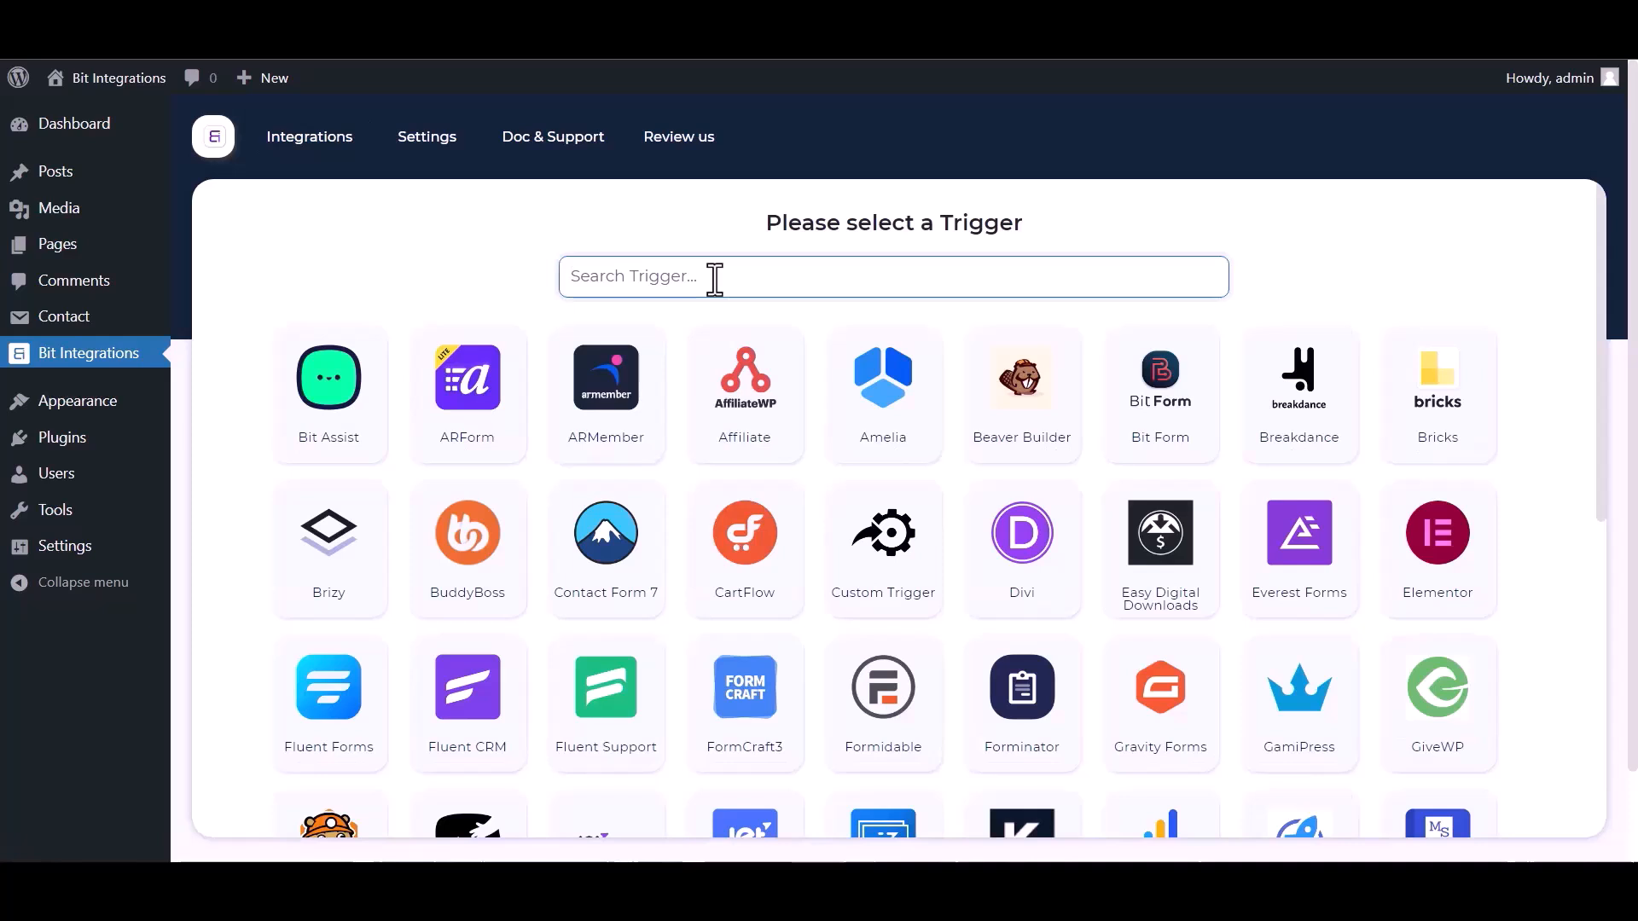
Set Contact Form 7 as the trigger, choose Contact form 1 as its form and proceed to action selection.
text(contact)
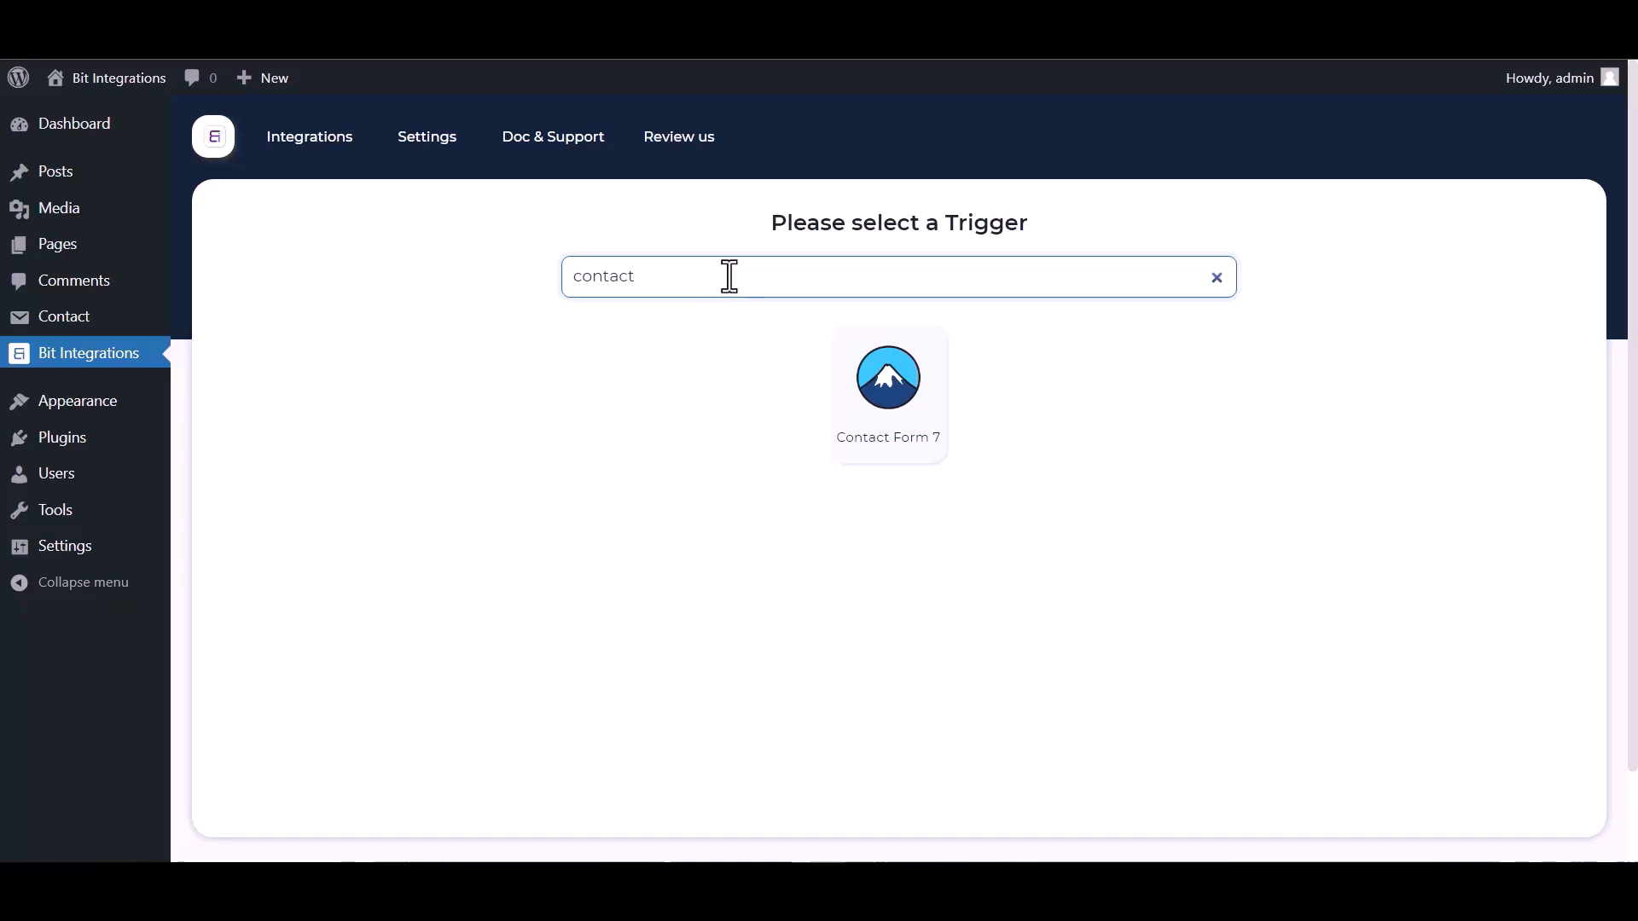
click(840, 390)
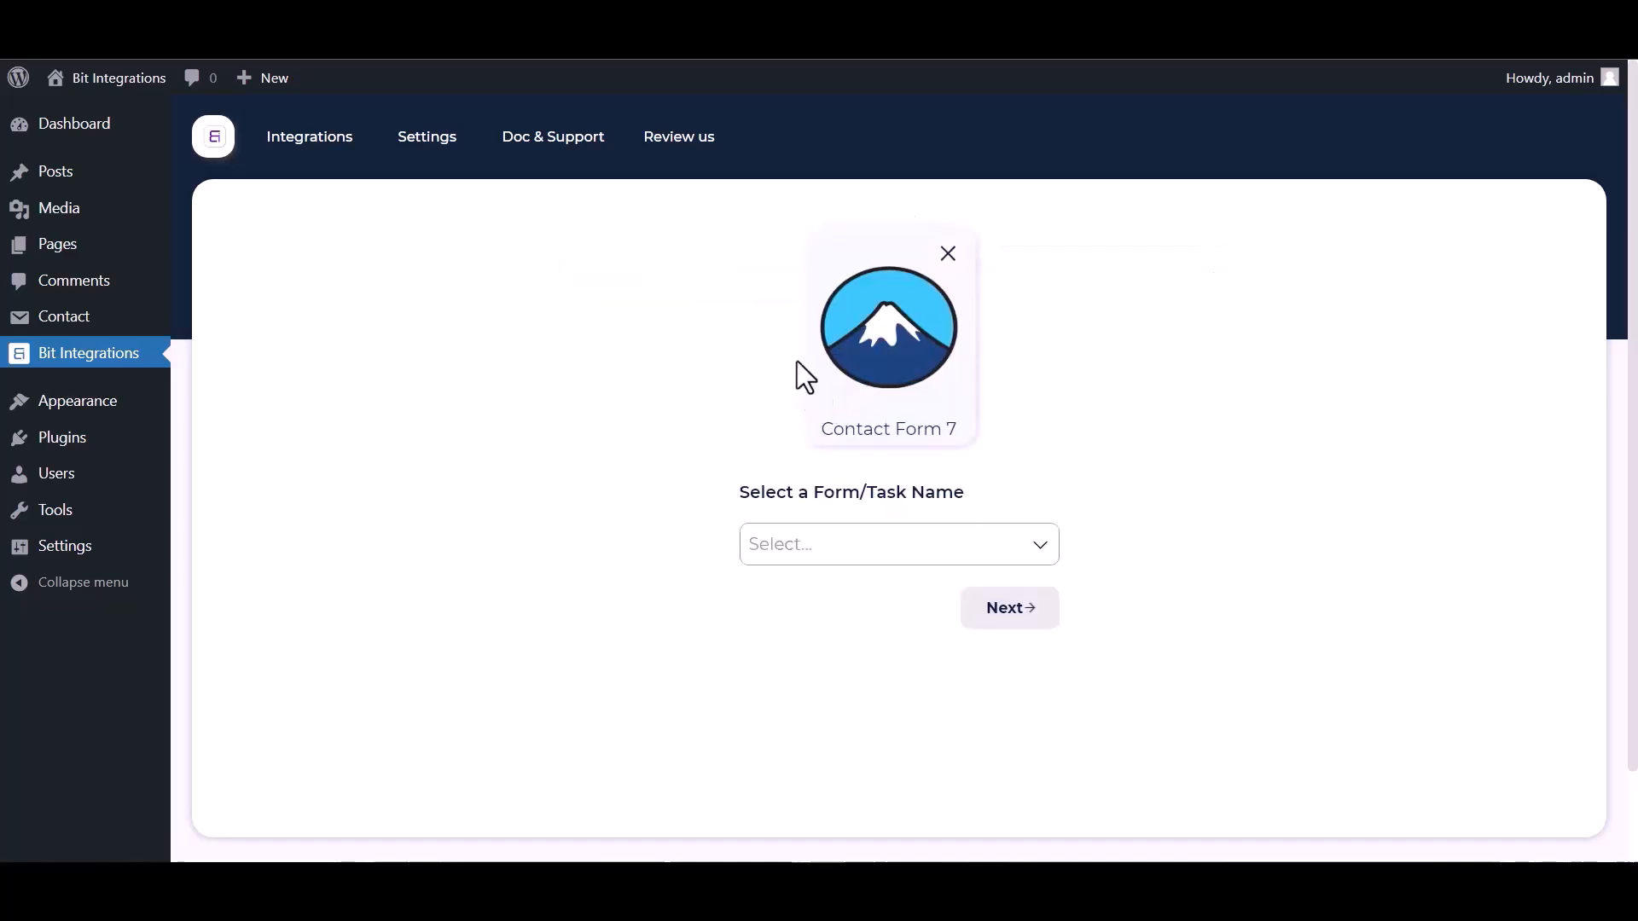
click(848, 546)
click(817, 612)
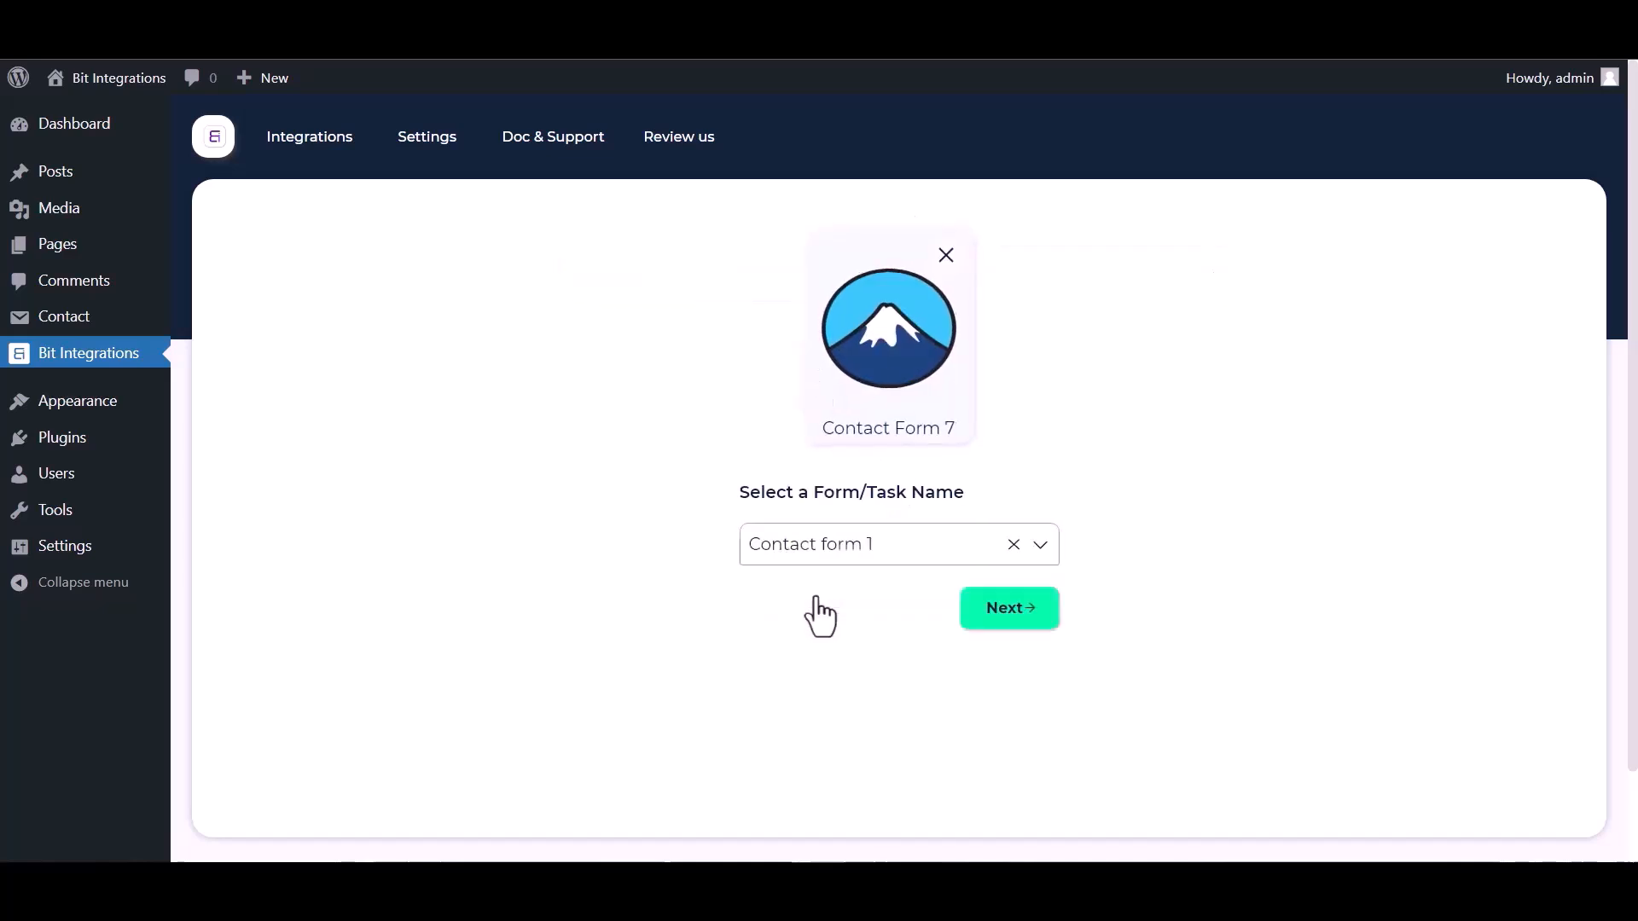
click(981, 609)
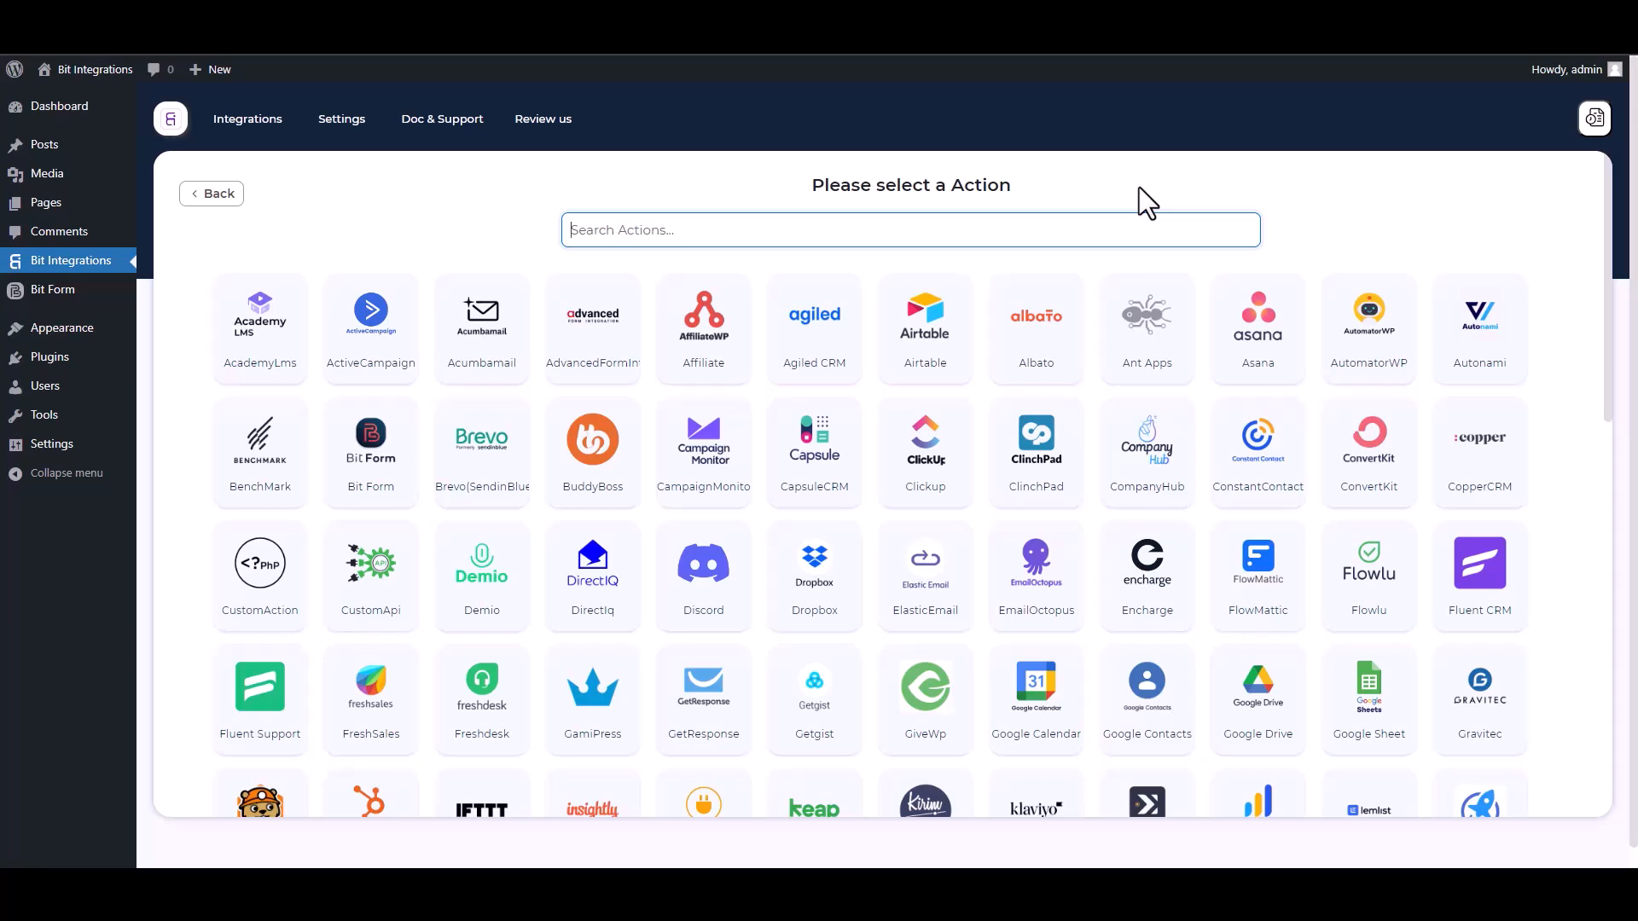
Select n8n as the action and open its integration settings at the webhook link.
text(n8)
click(891, 358)
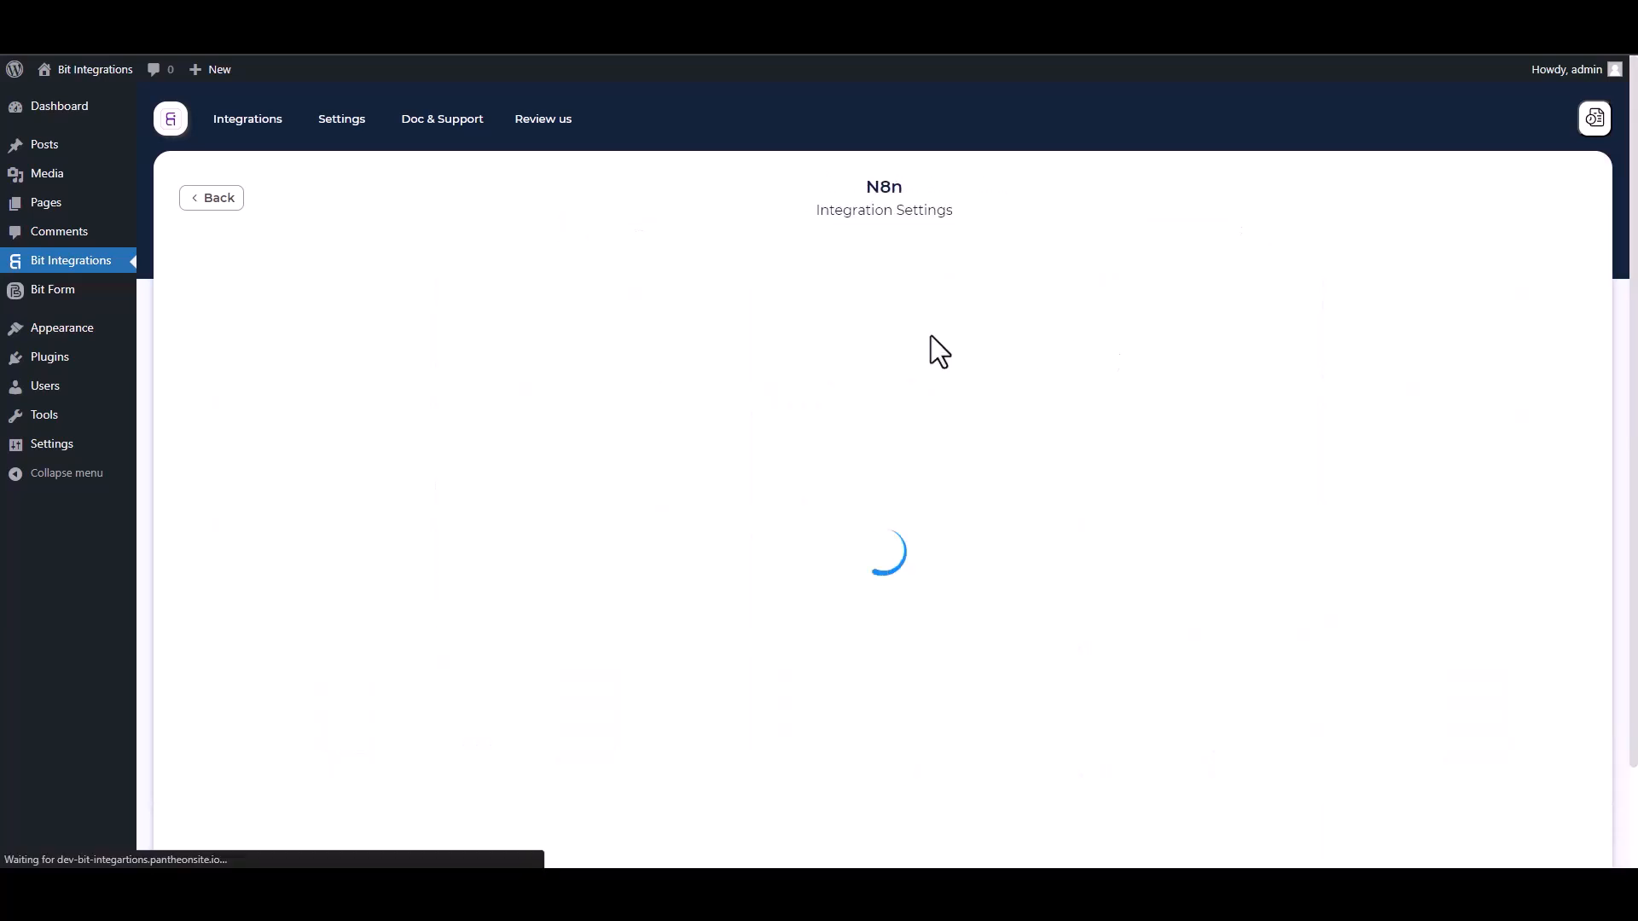
click(365, 420)
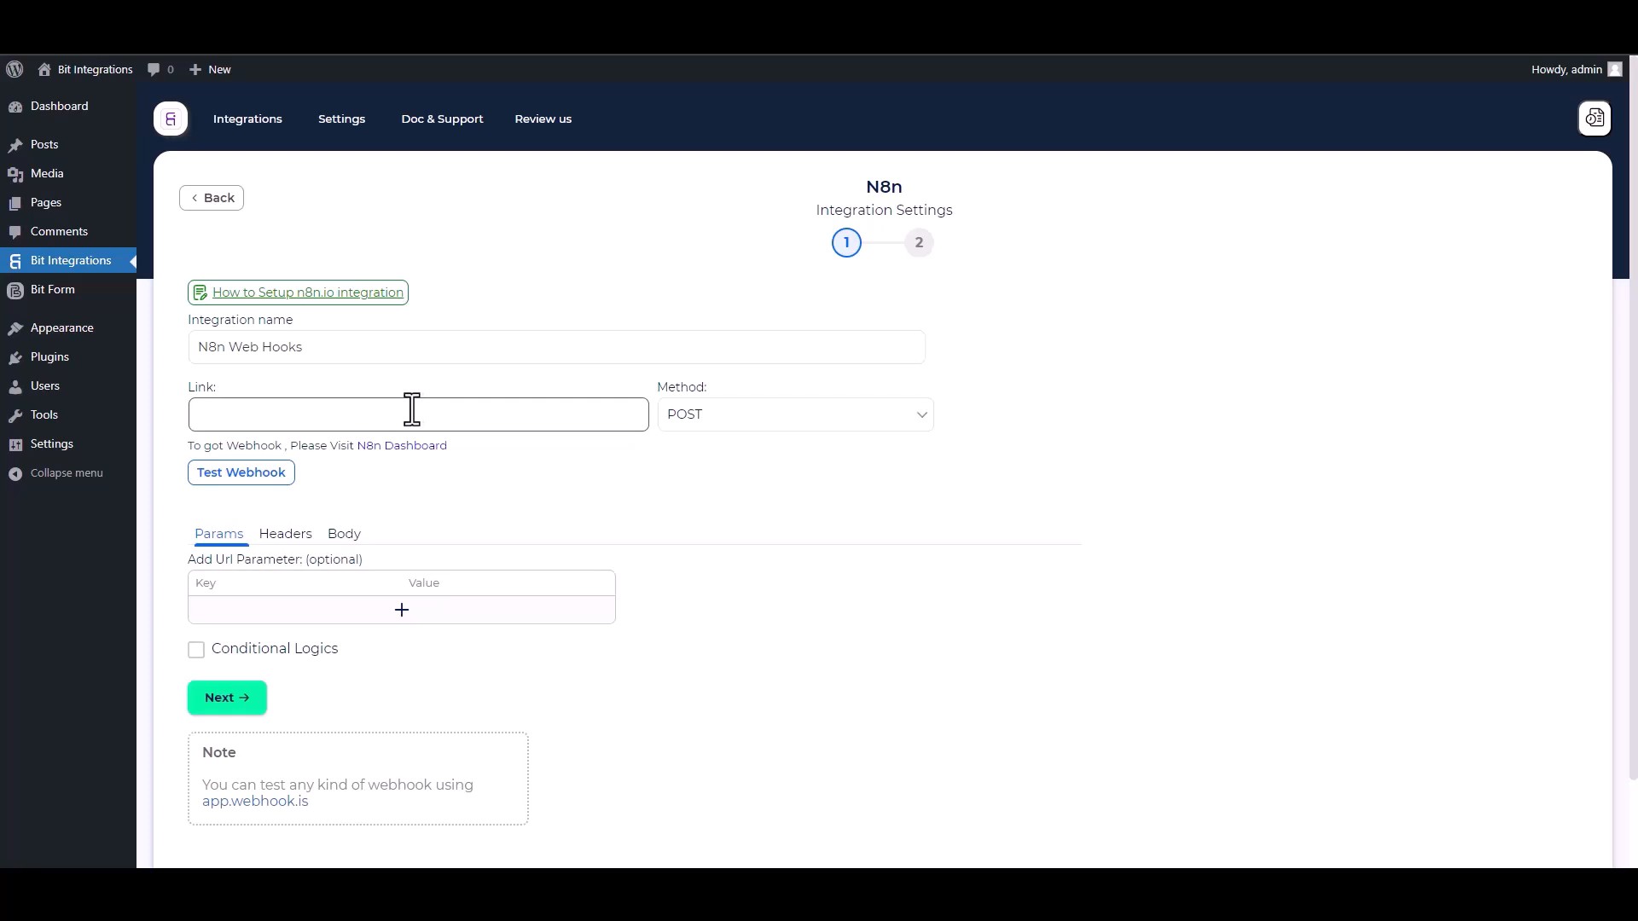
Switch to n8n, start a workflow from scratch and name it "Bit Integrations".
key(ctrl+Tab)
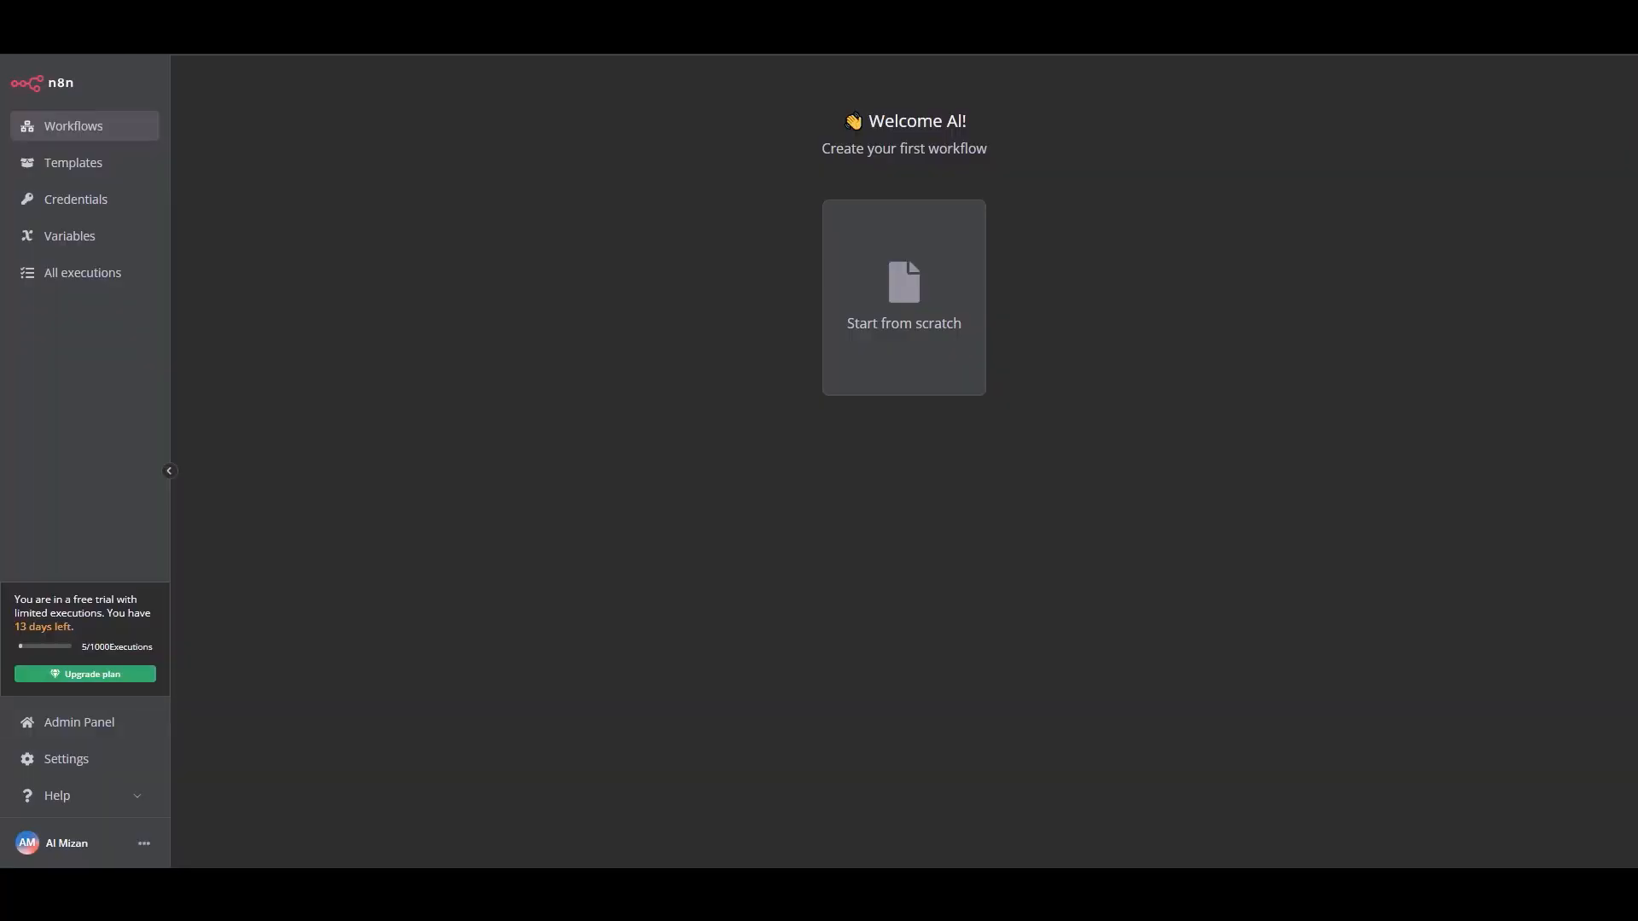
click(905, 346)
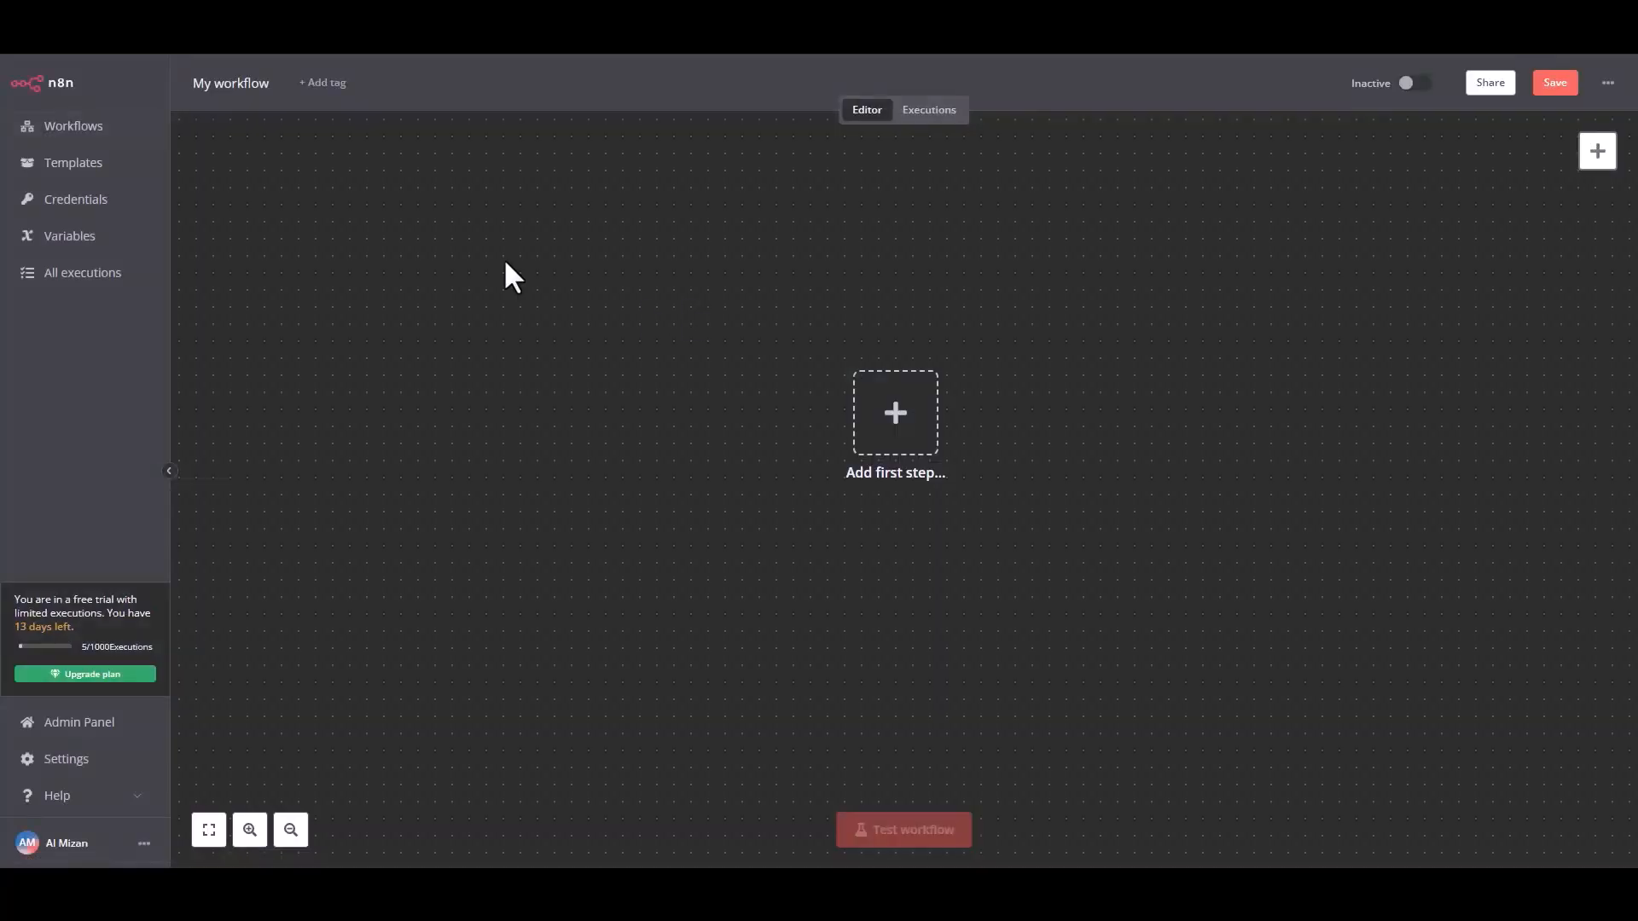
click(239, 82)
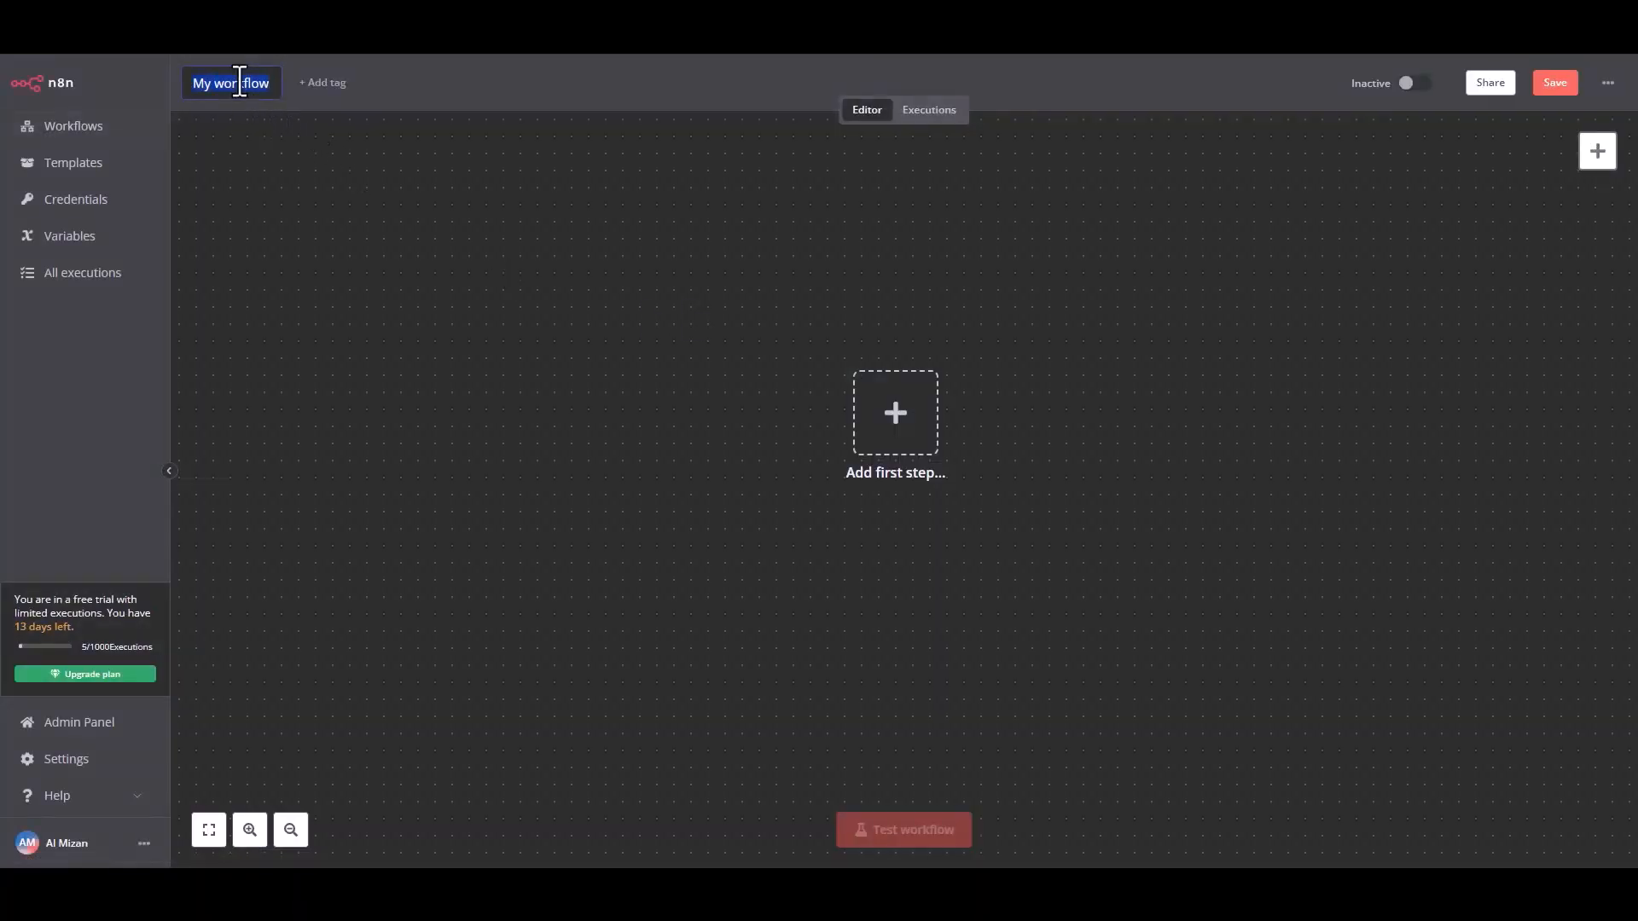
text(Bit Integrations)
click(446, 166)
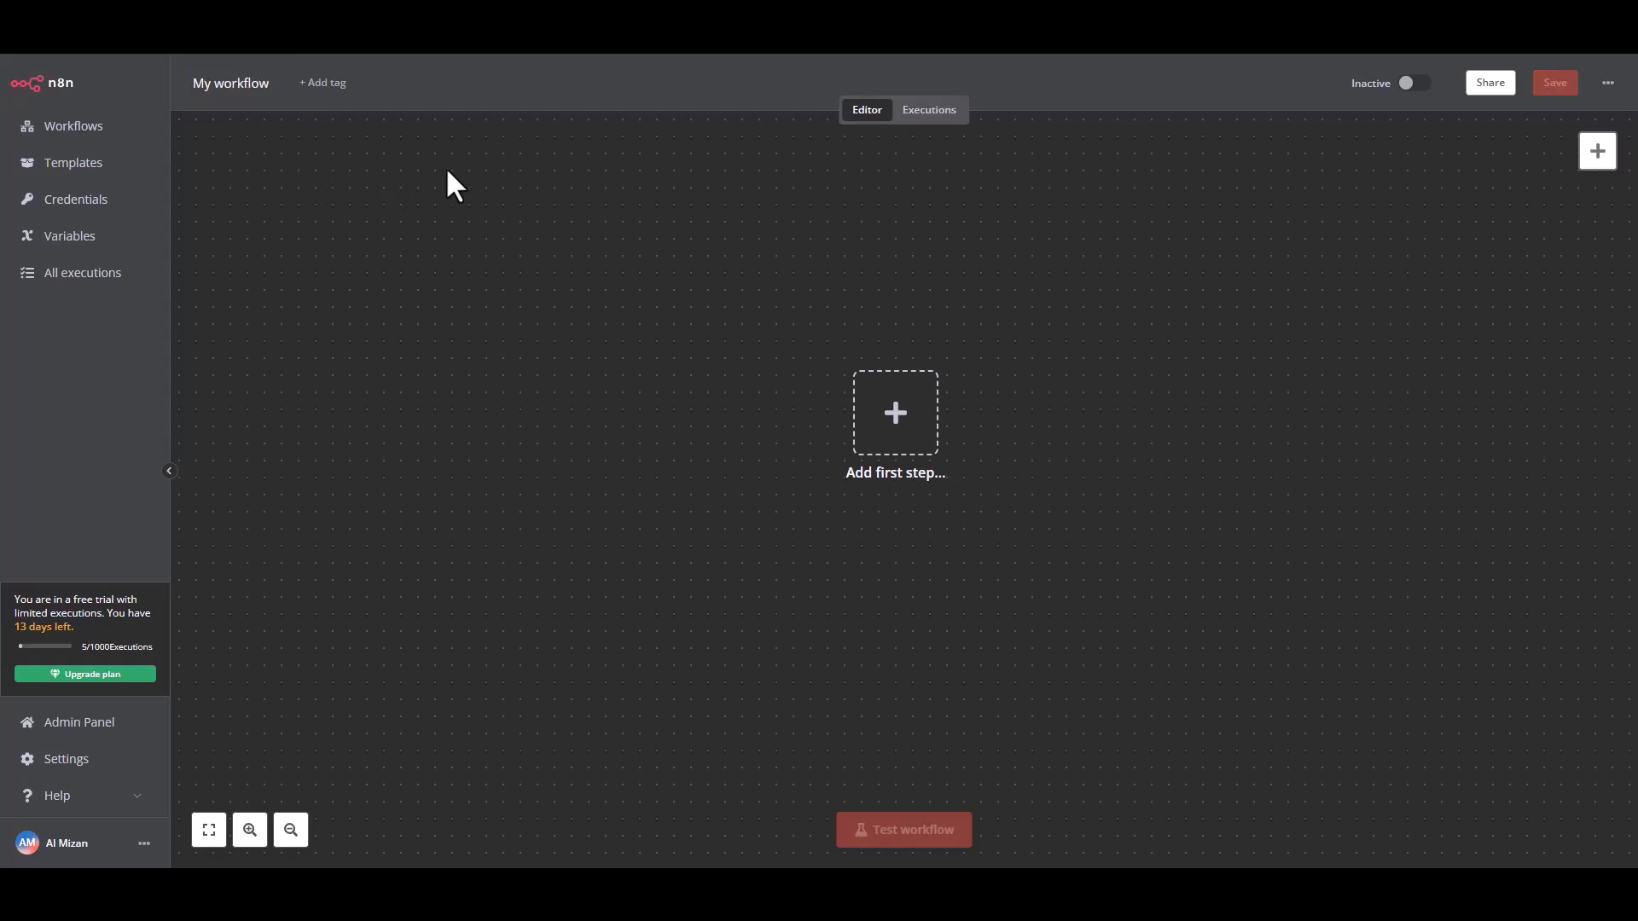
Add an On webhook call trigger as the first step, copying its test URL and listening for a test event.
click(891, 431)
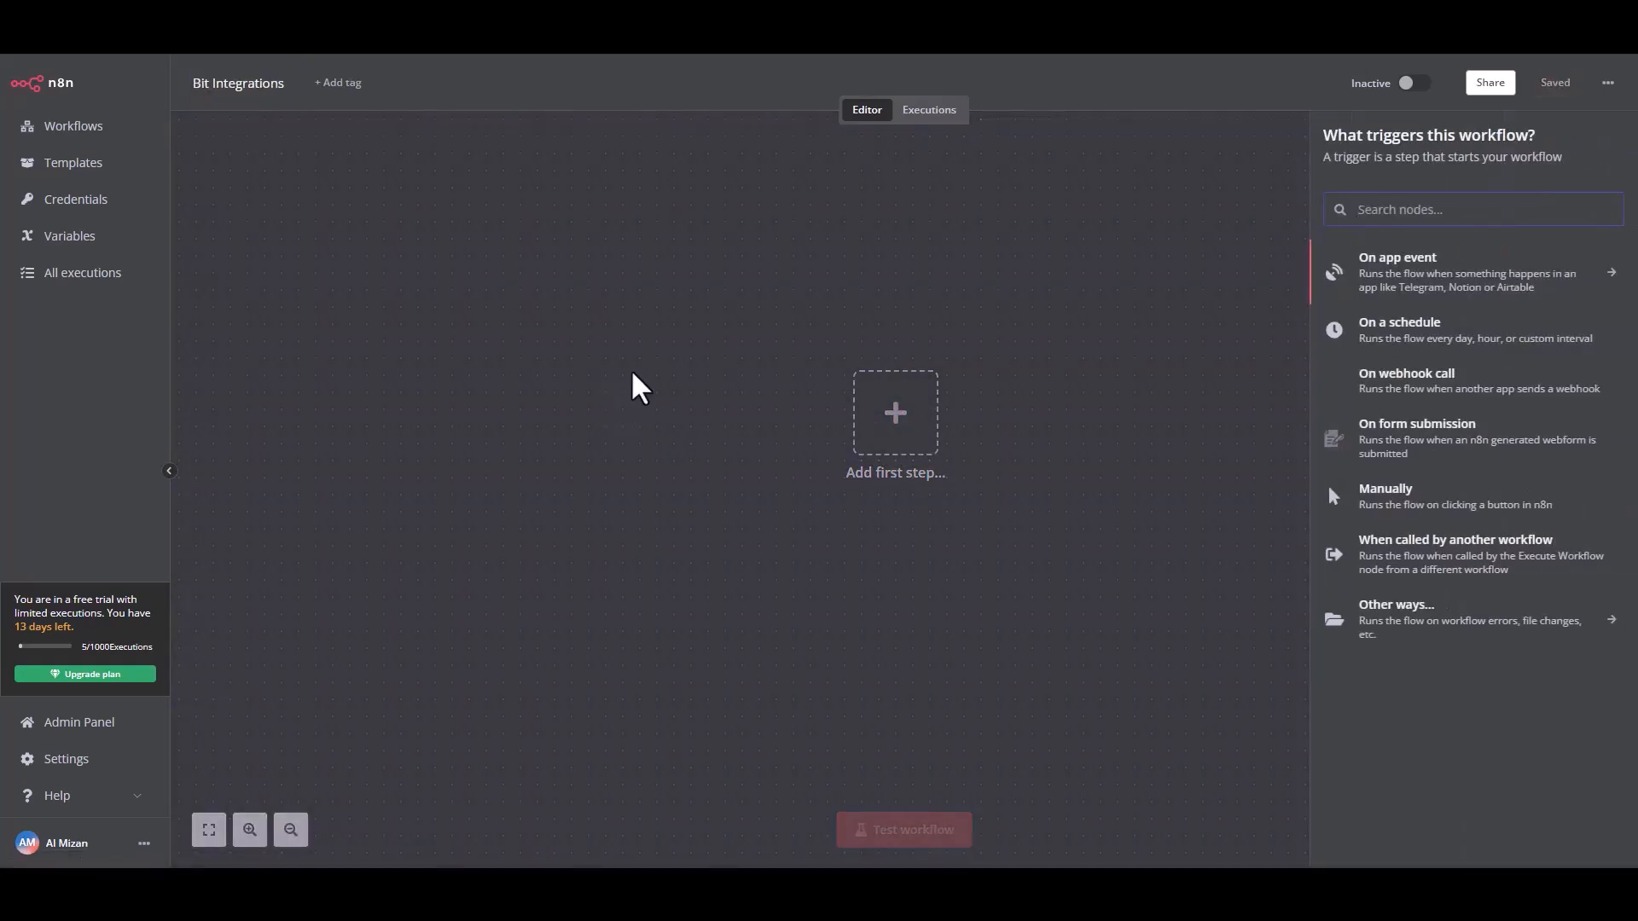
click(1391, 396)
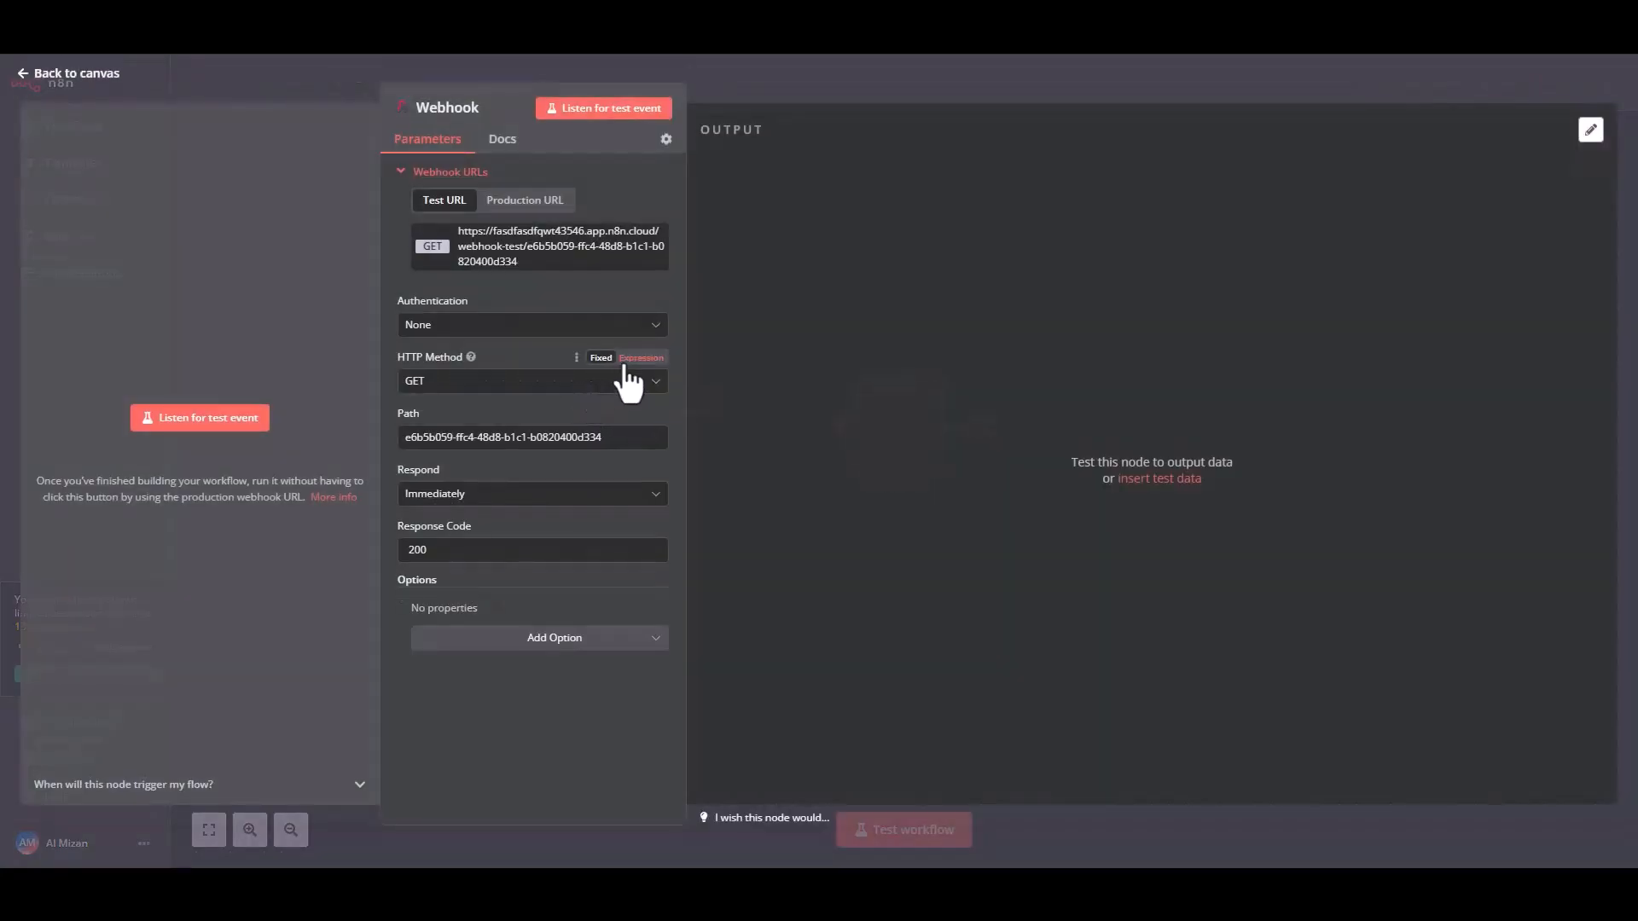
click(510, 247)
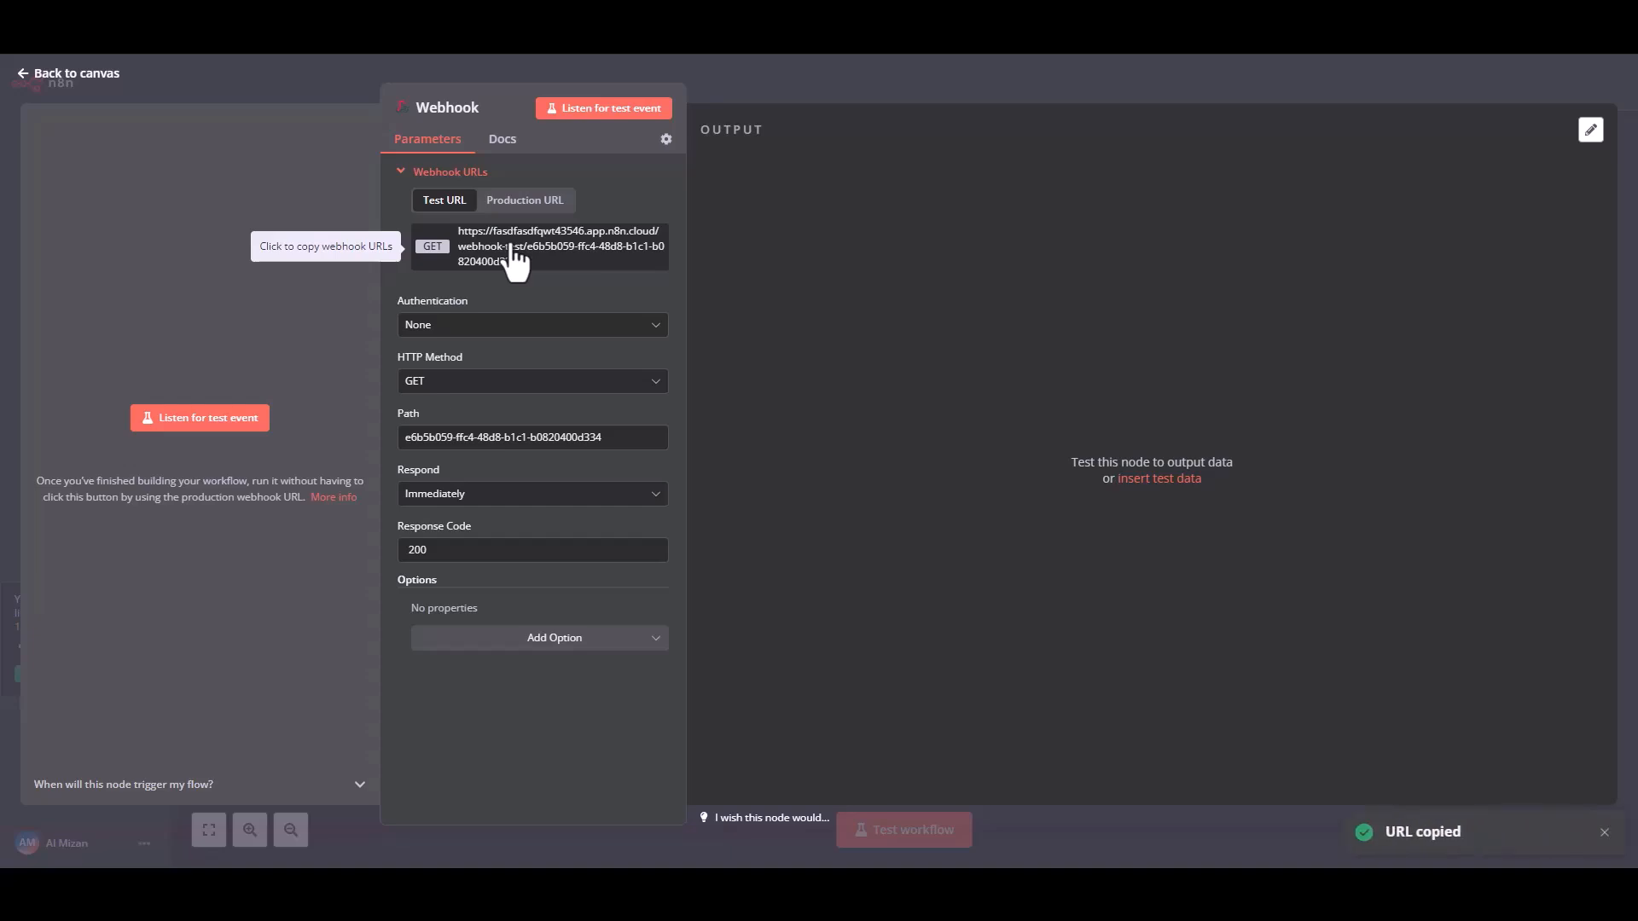
click(189, 418)
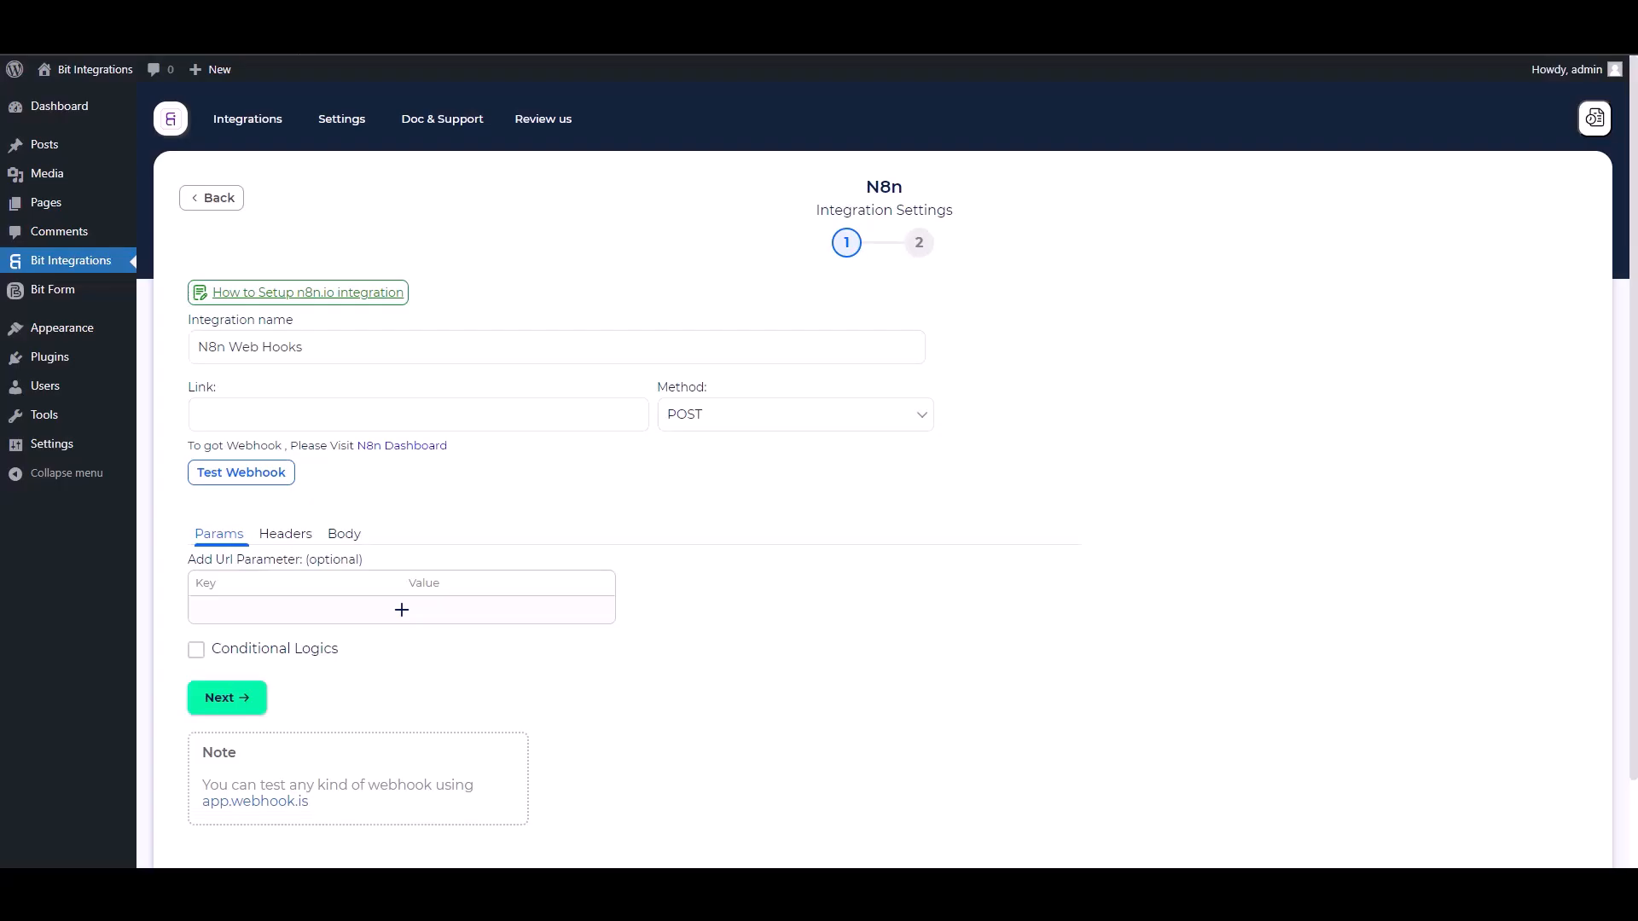
Switch back to Bit Integrations, paste the copied webhook URL as the link and set the method to GET.
click(391, 427)
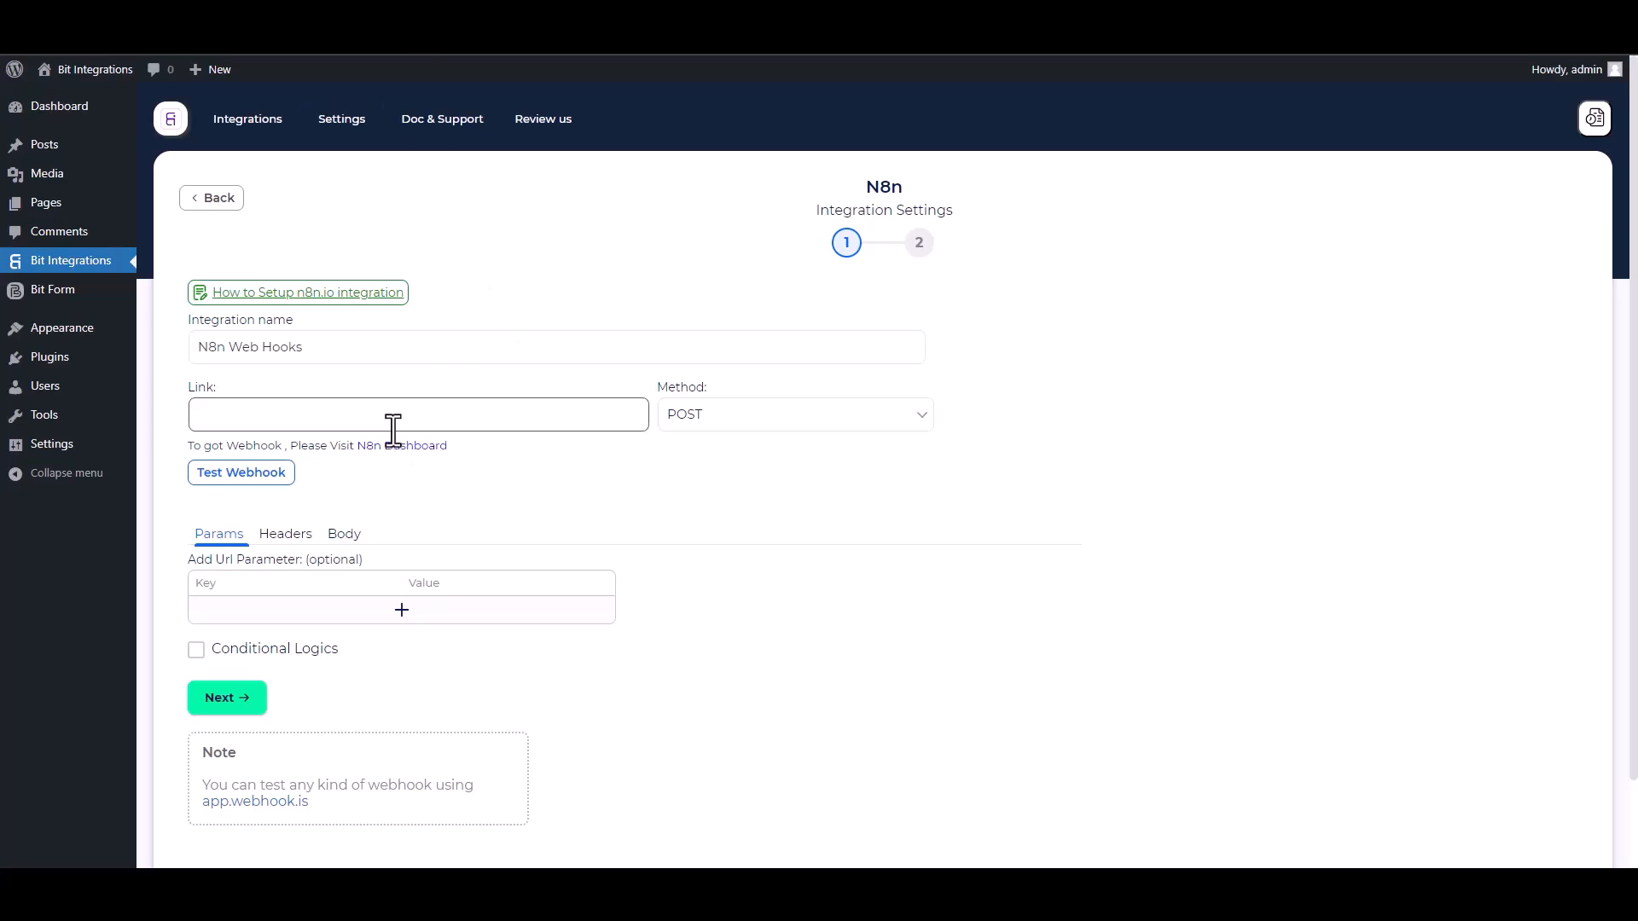
key(ctrl+v)
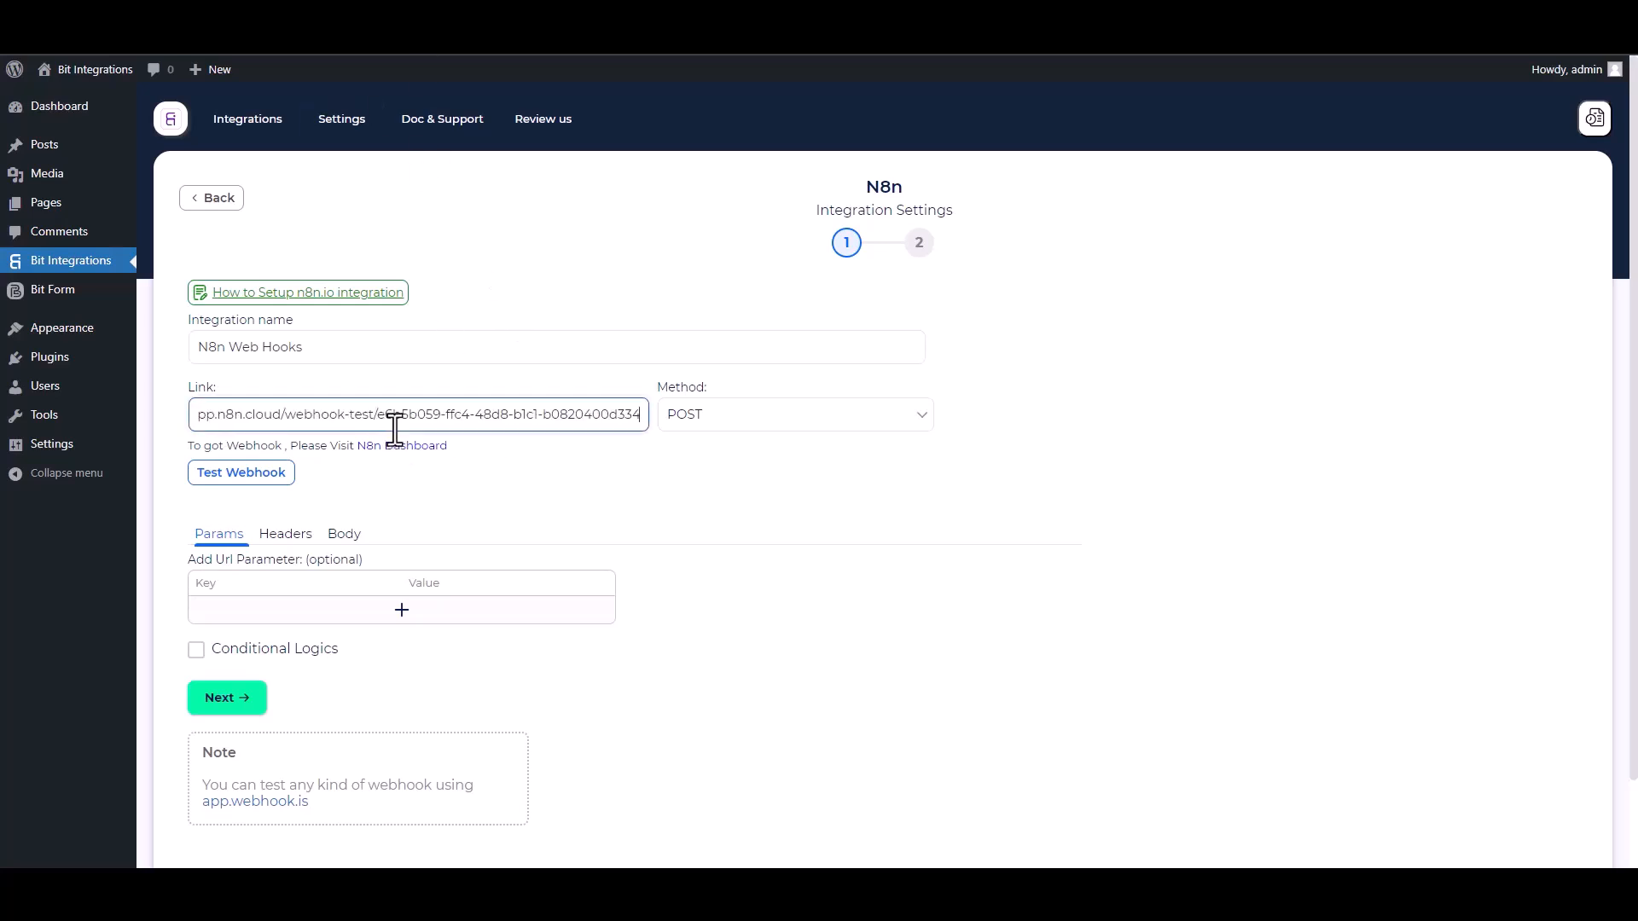
click(721, 418)
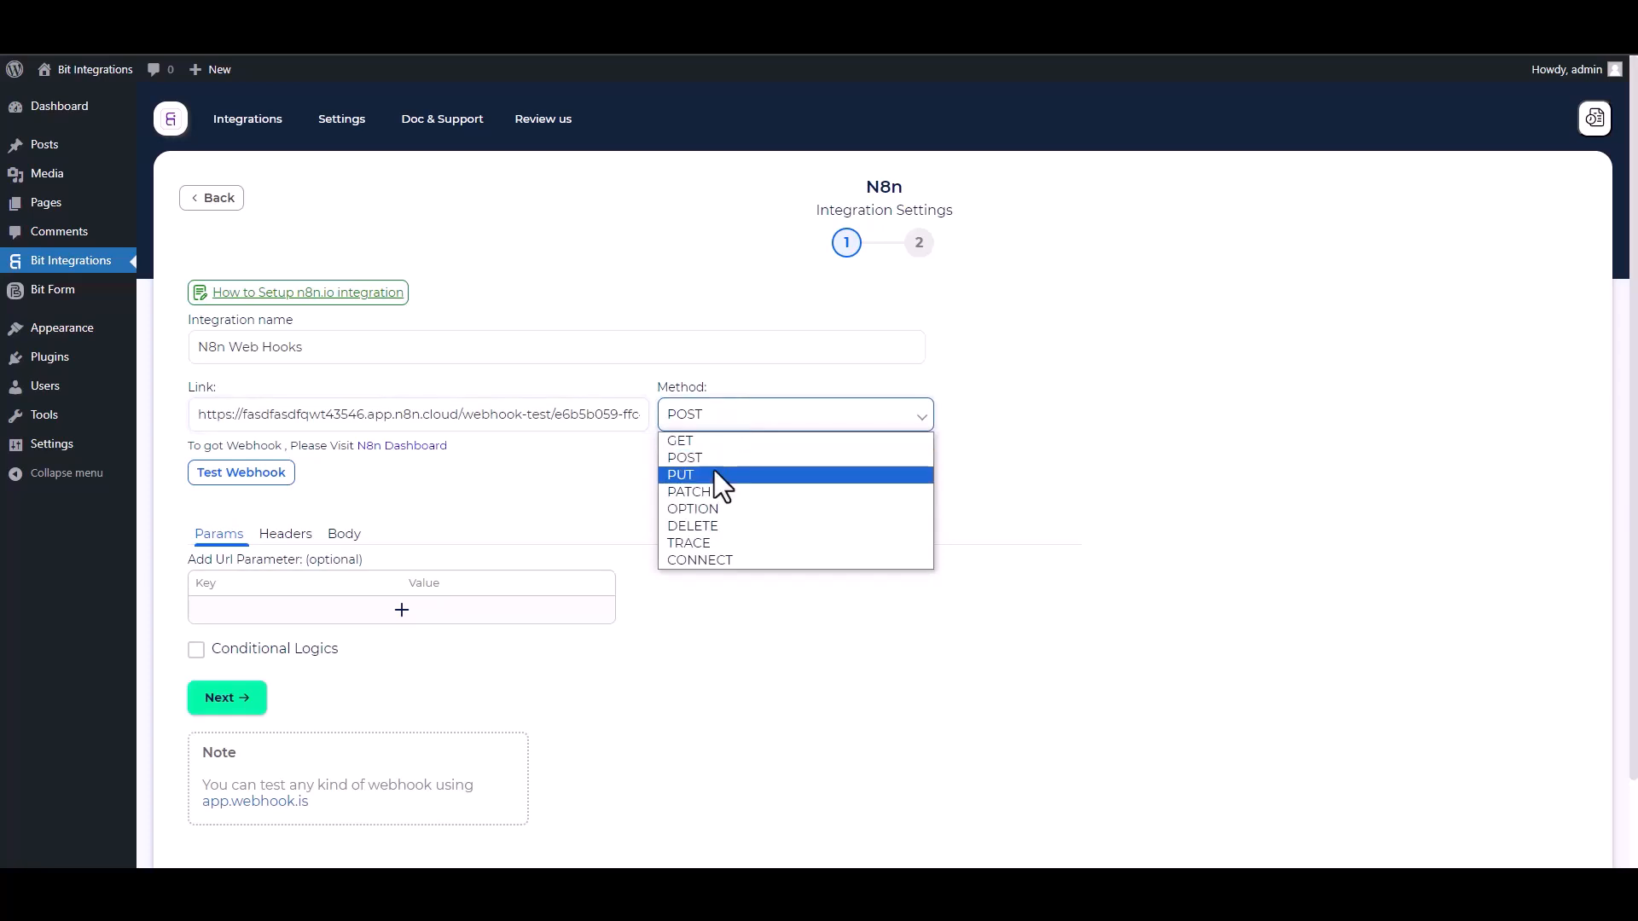
click(683, 446)
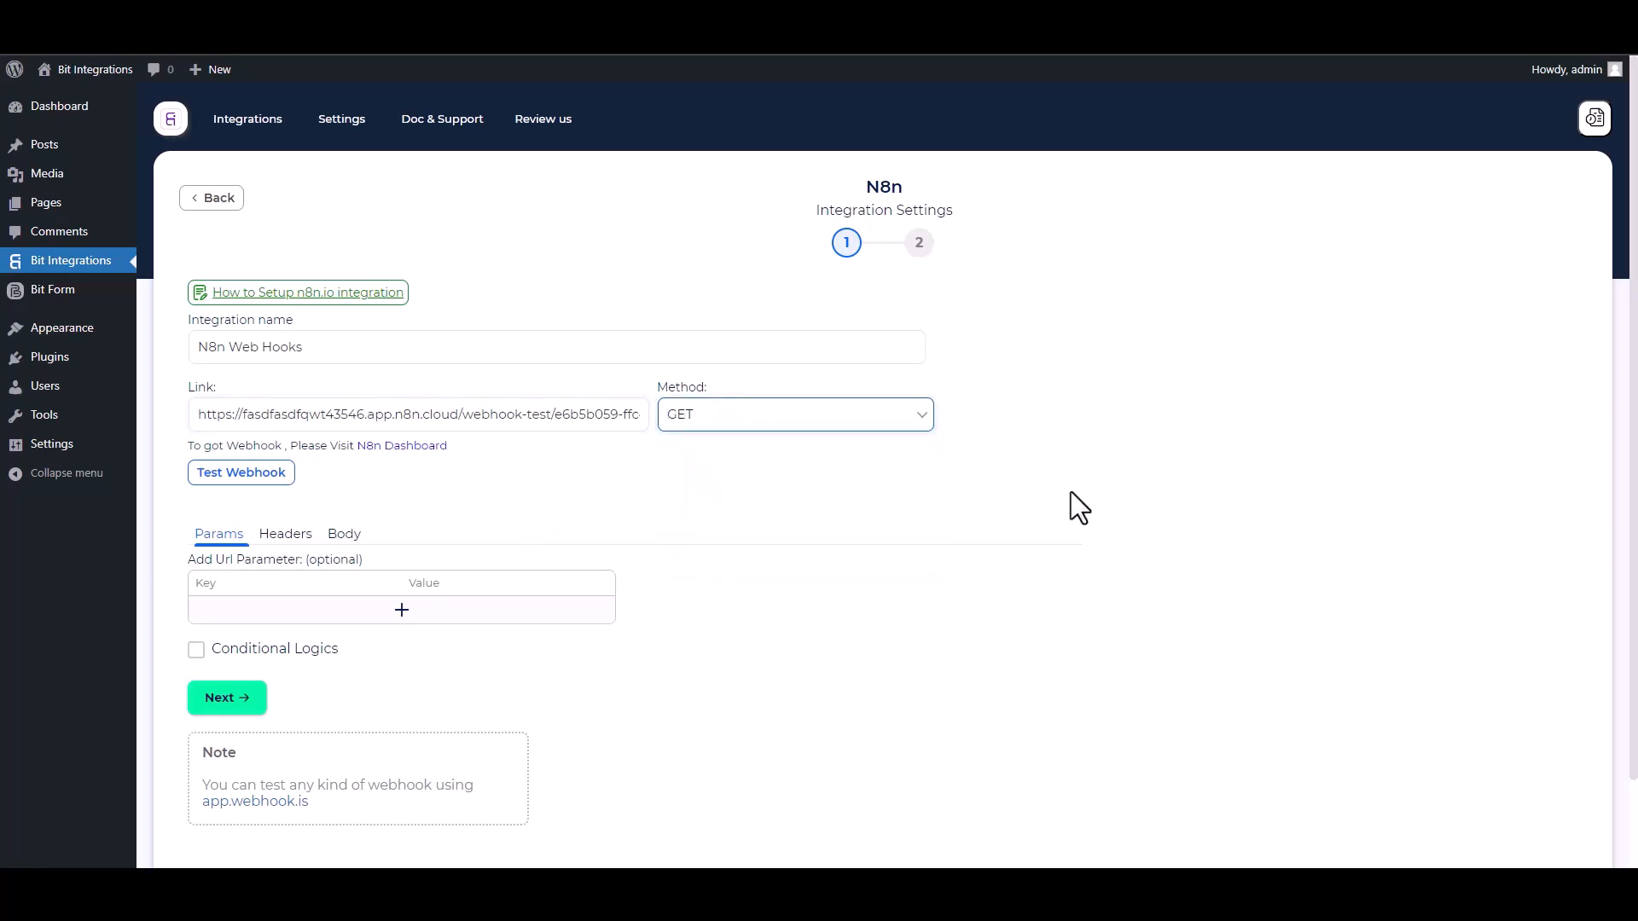
Add a URL parameter with the key "Name" and the form field value ${b1-2}.
scroll(885, 487, down, 1)
click(388, 535)
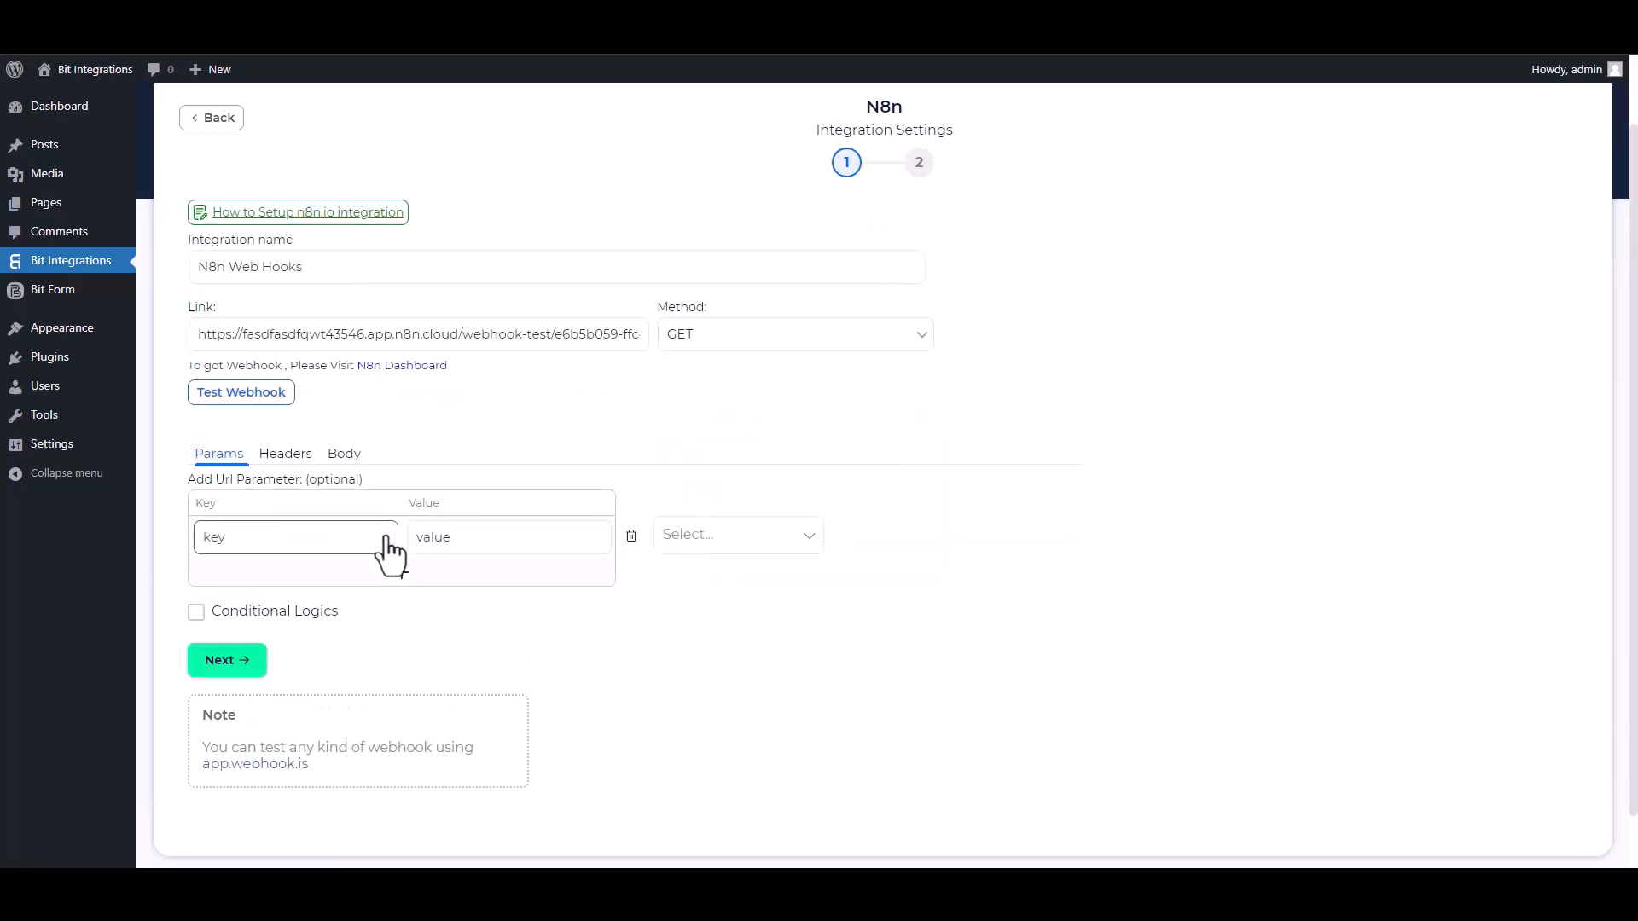
click(704, 536)
click(683, 572)
double_click(262, 538)
text(Name)
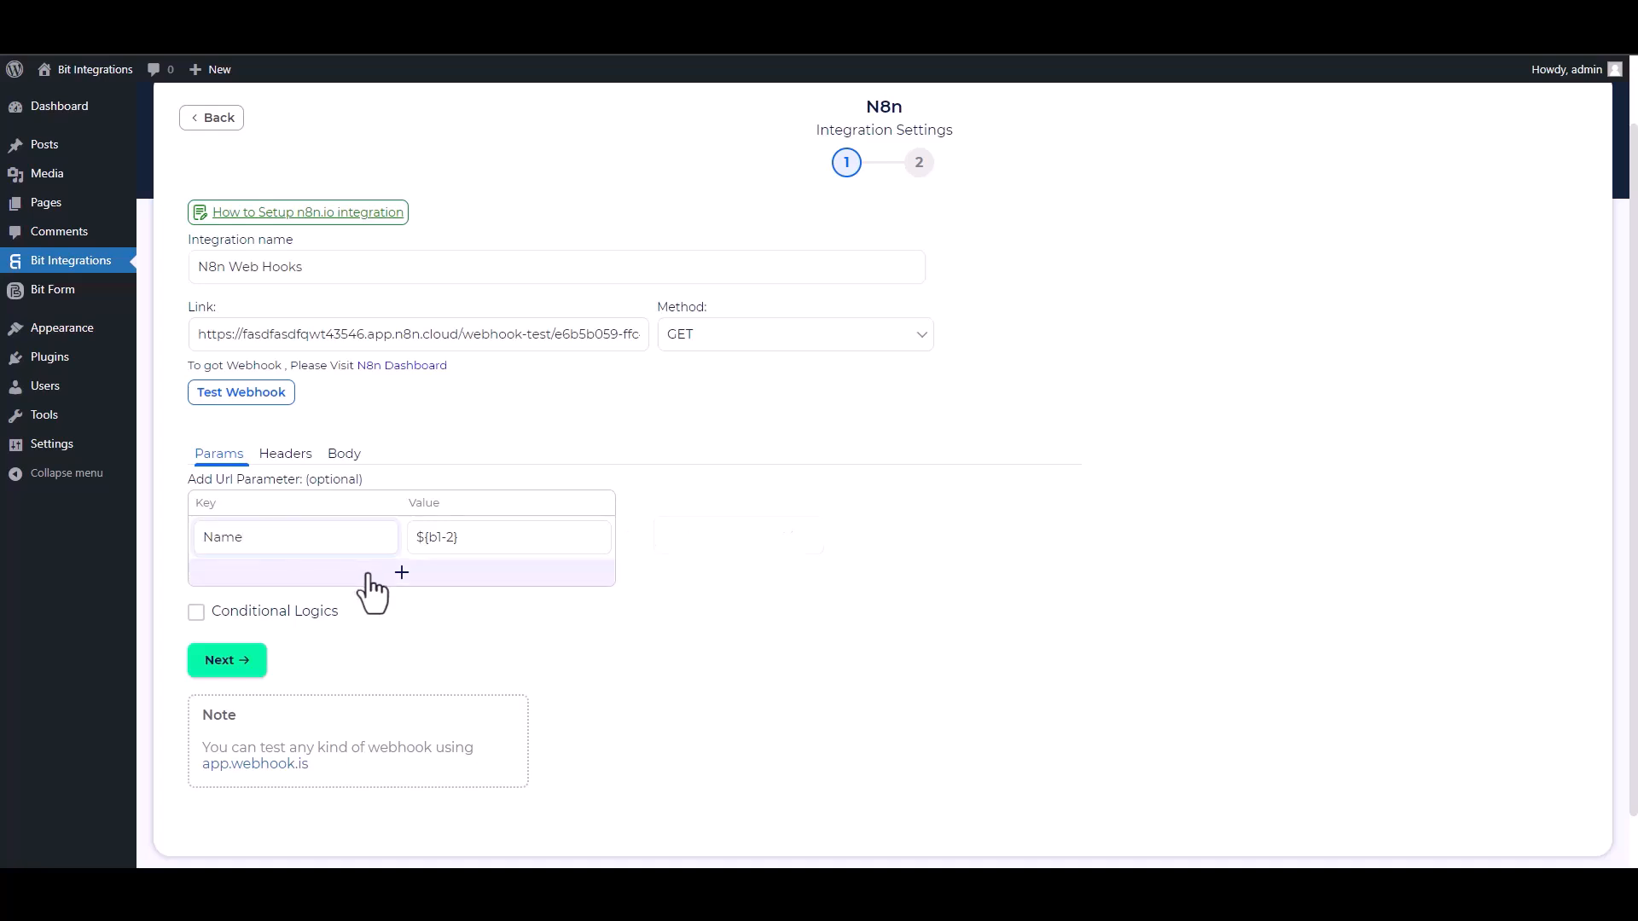
Add a second URL parameter with the key "Email" and the form field value ${b1-3}.
click(402, 572)
click(686, 577)
click(704, 653)
click(278, 578)
double_click(281, 581)
text(Email)
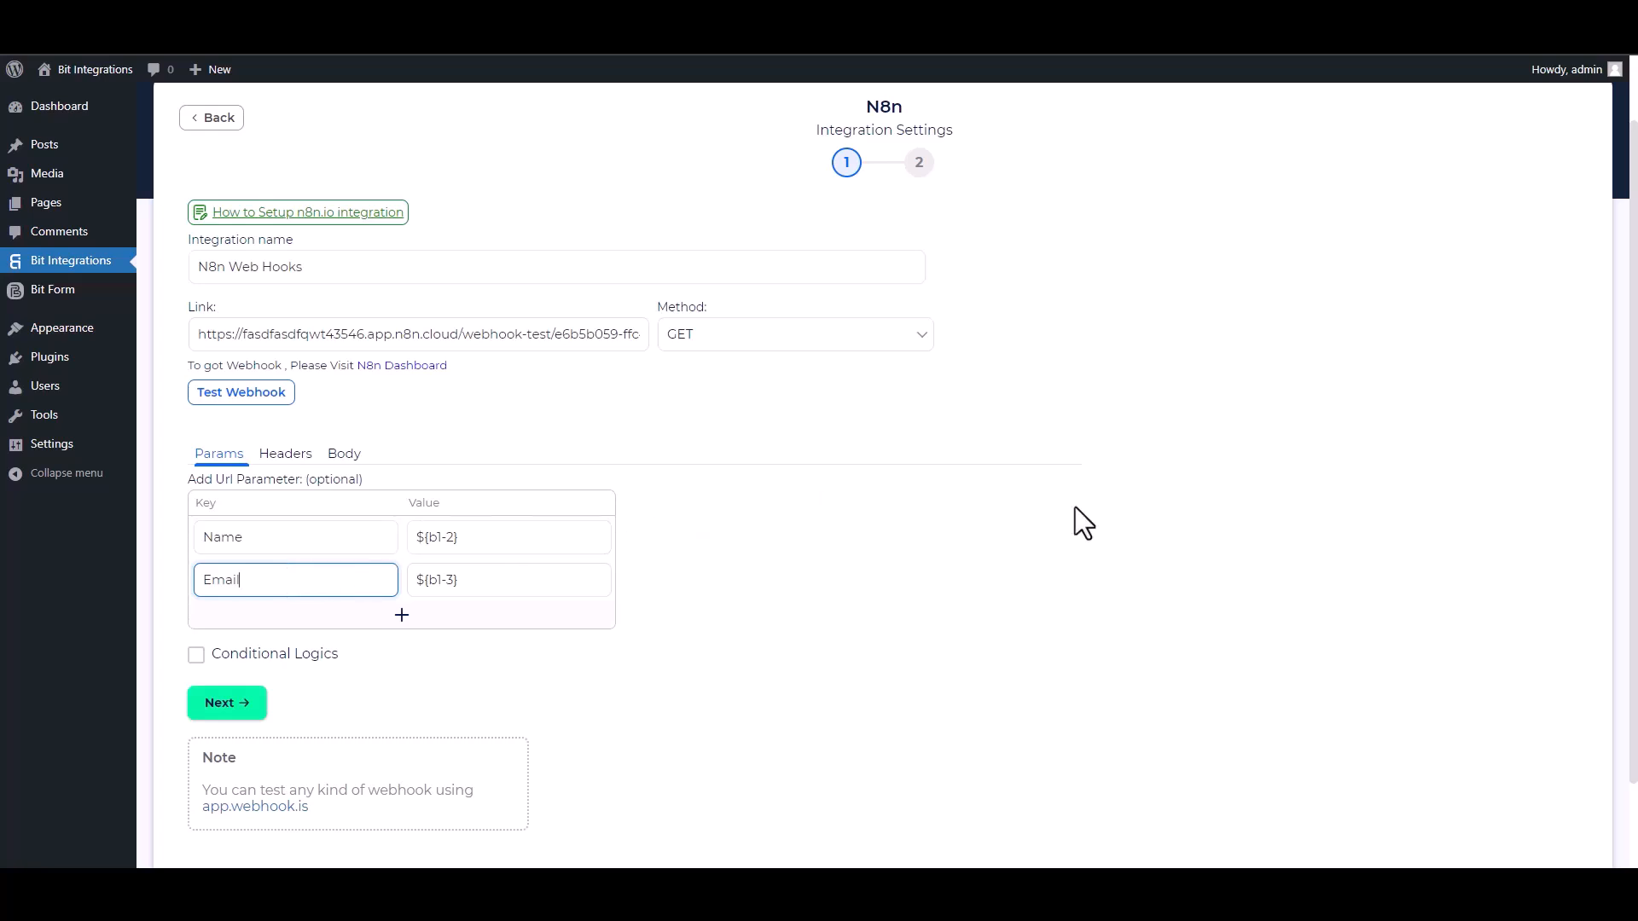
click(196, 655)
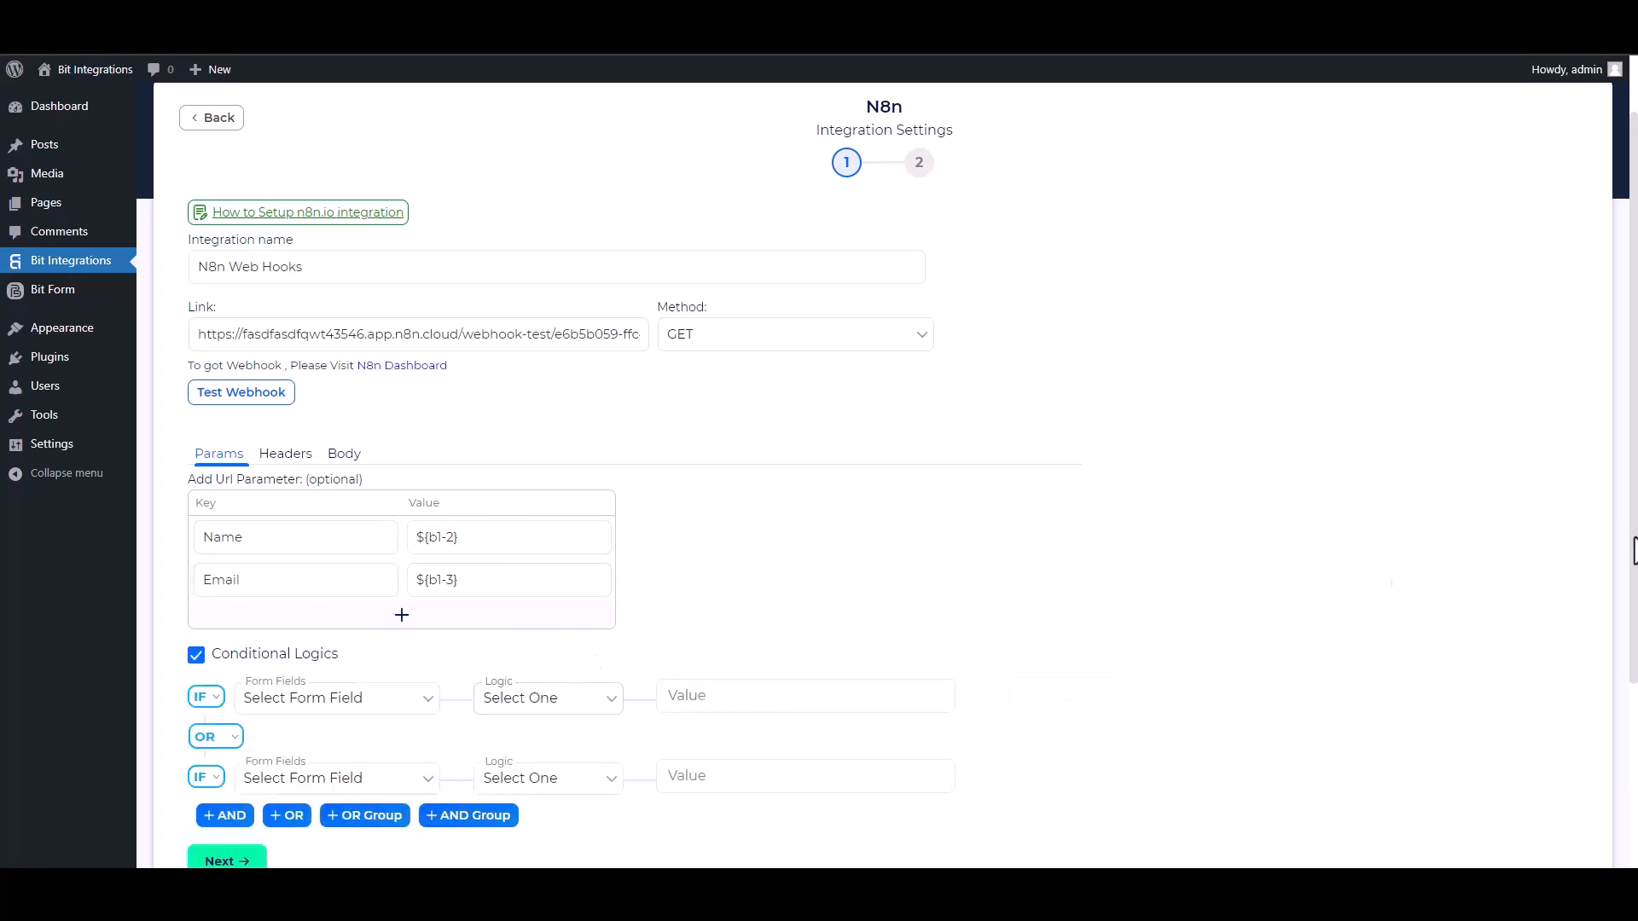
scroll(534, 512, down, 2)
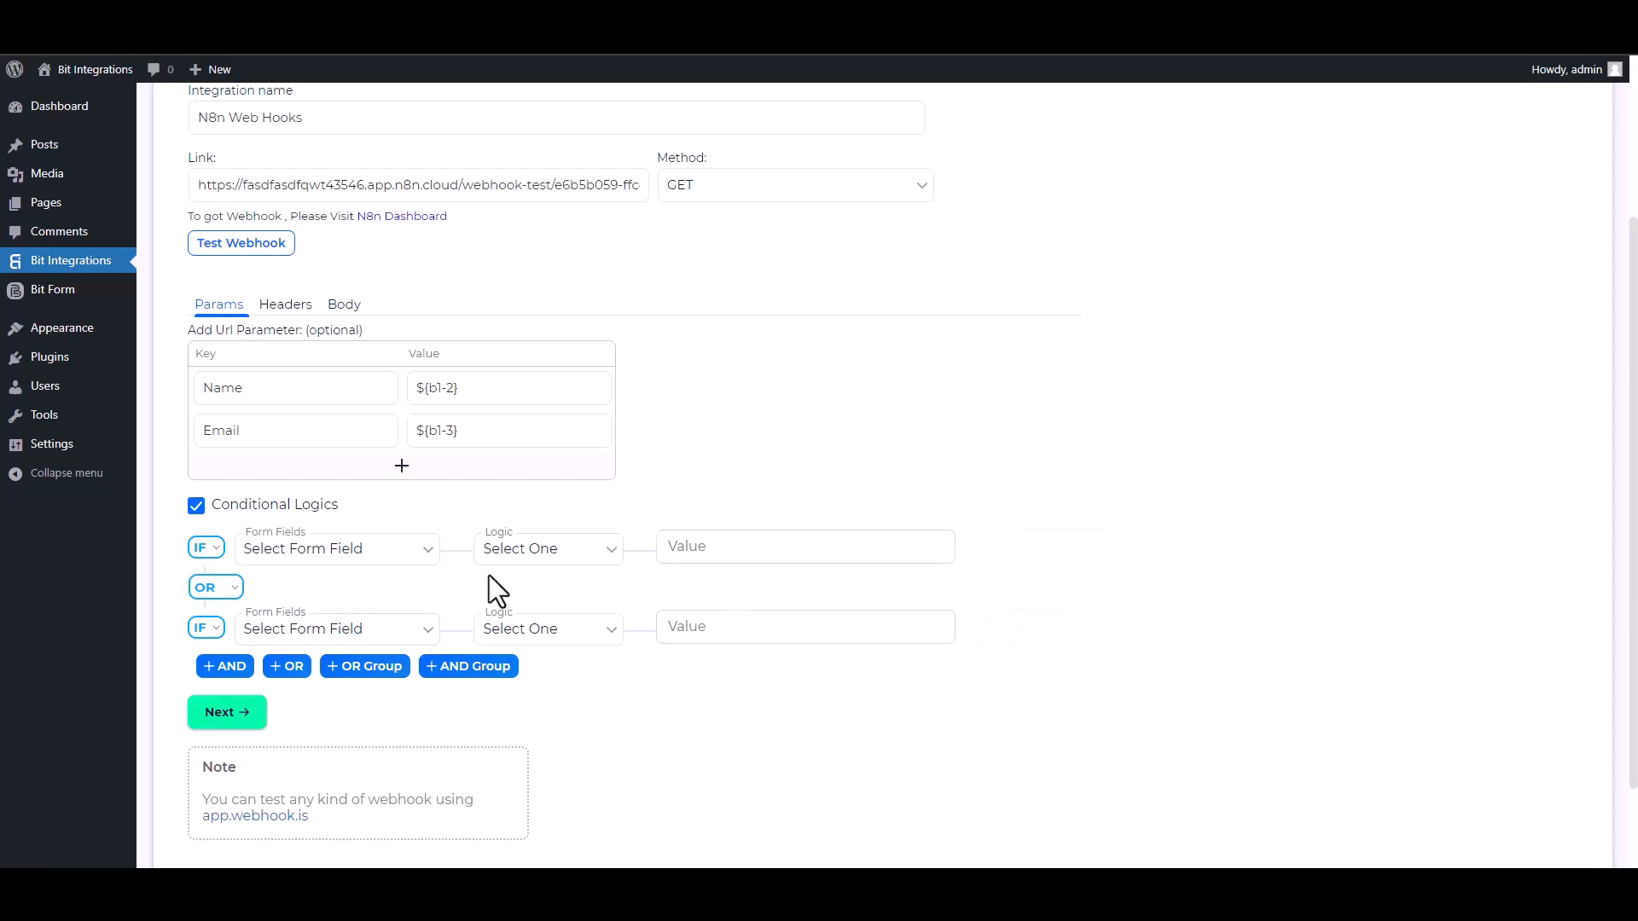
click(196, 507)
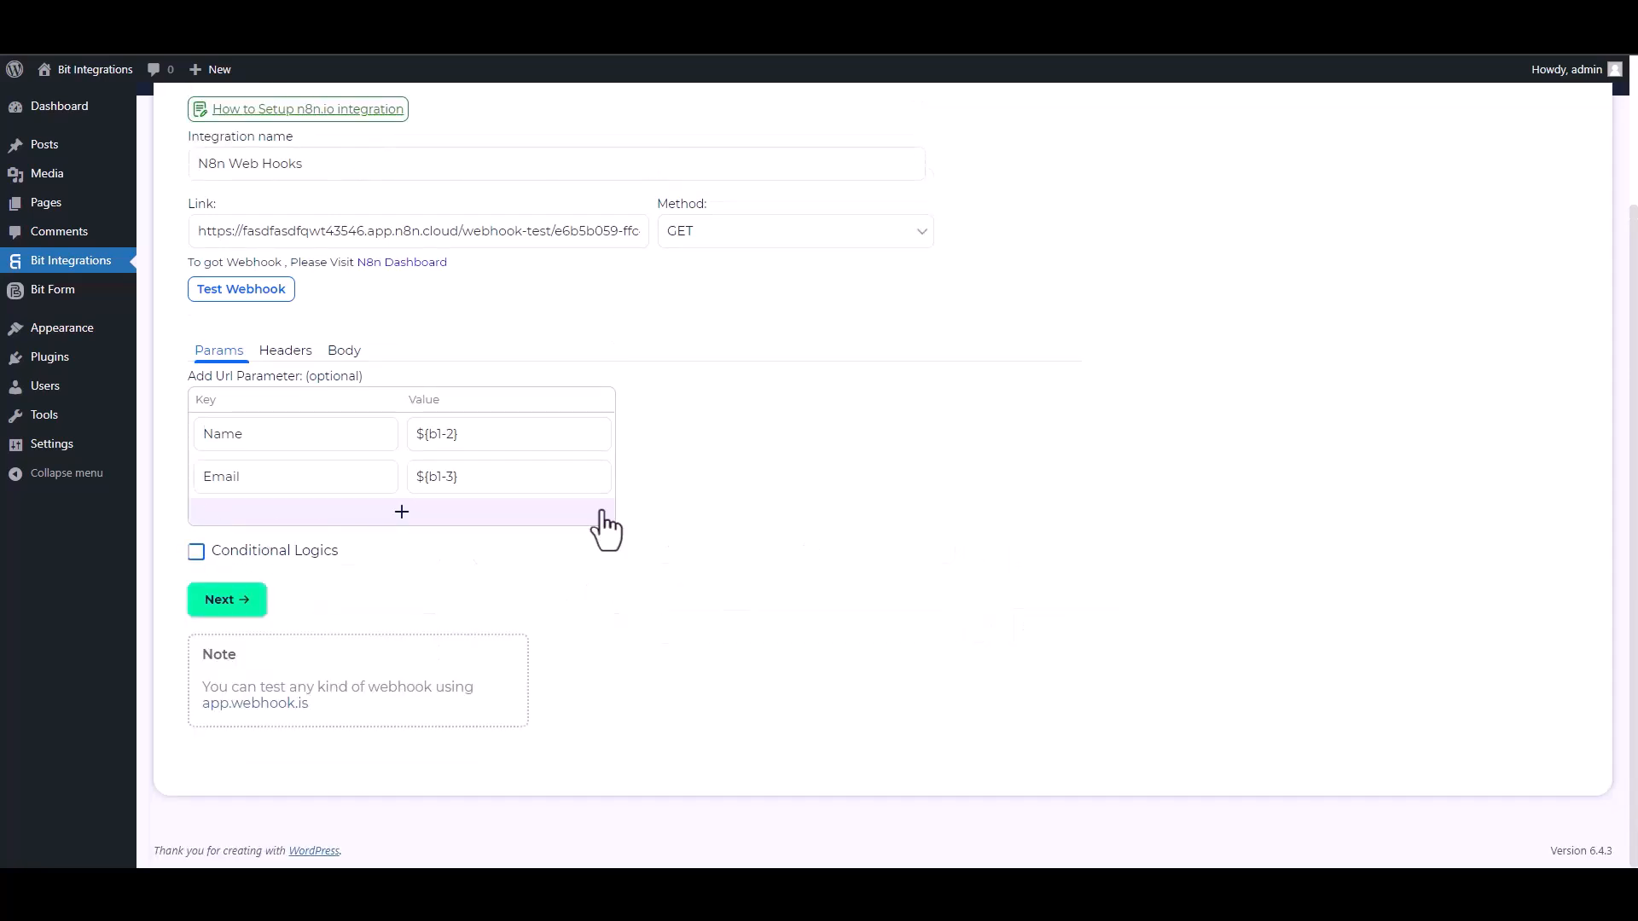
Send a test request to the webhook, then finish and save the n8n integration.
scroll(401, 384, up, 2)
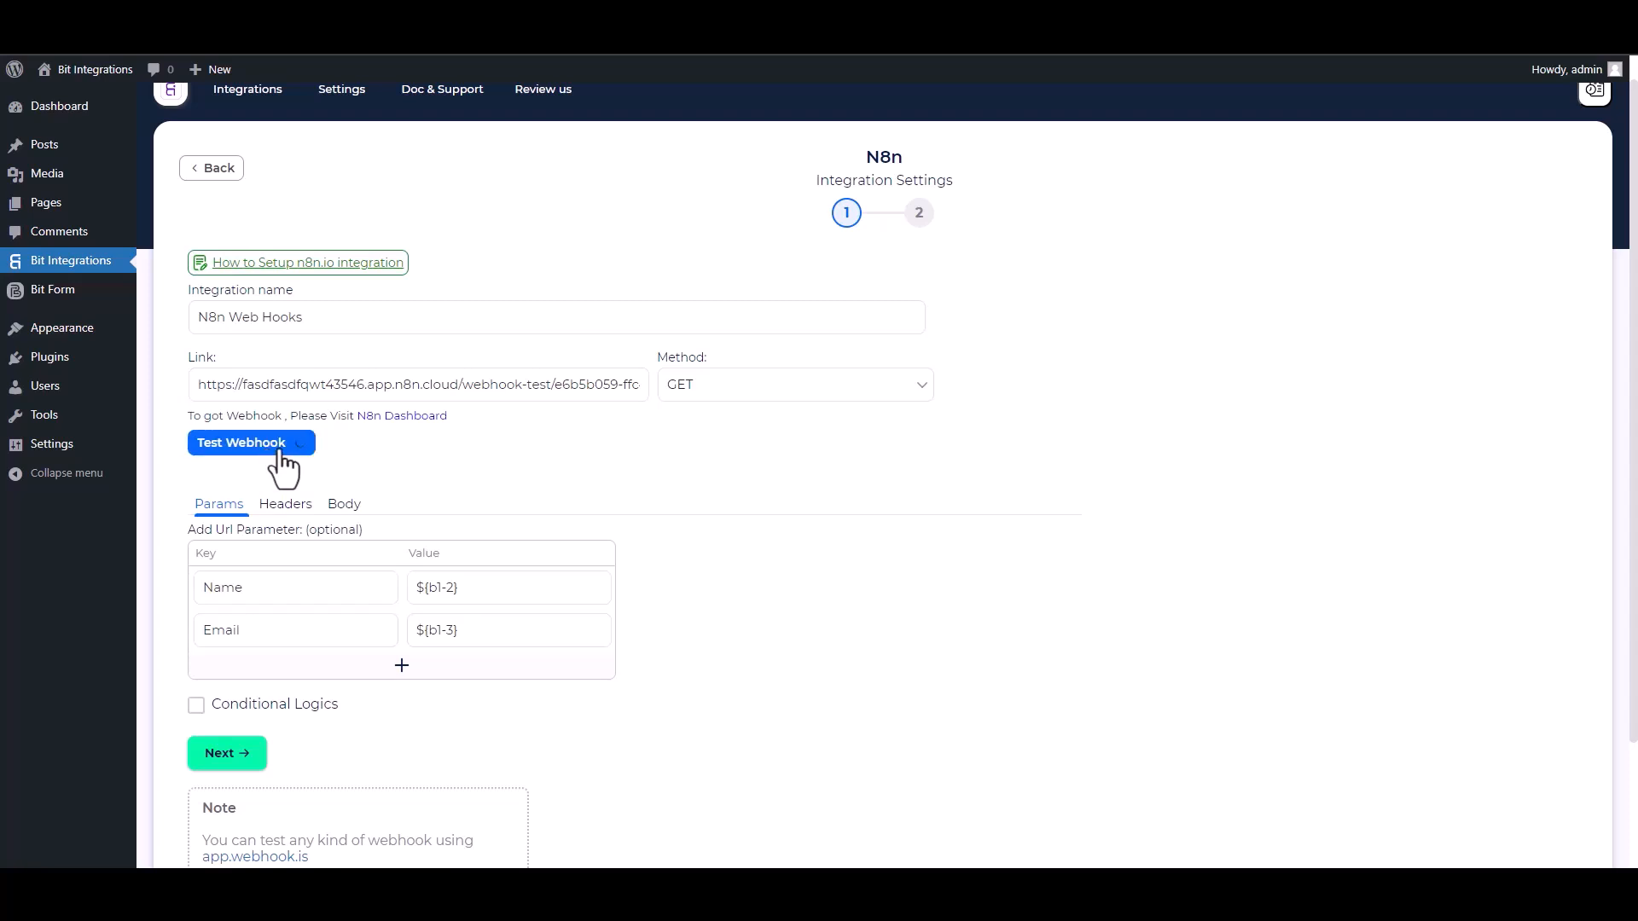
click(268, 459)
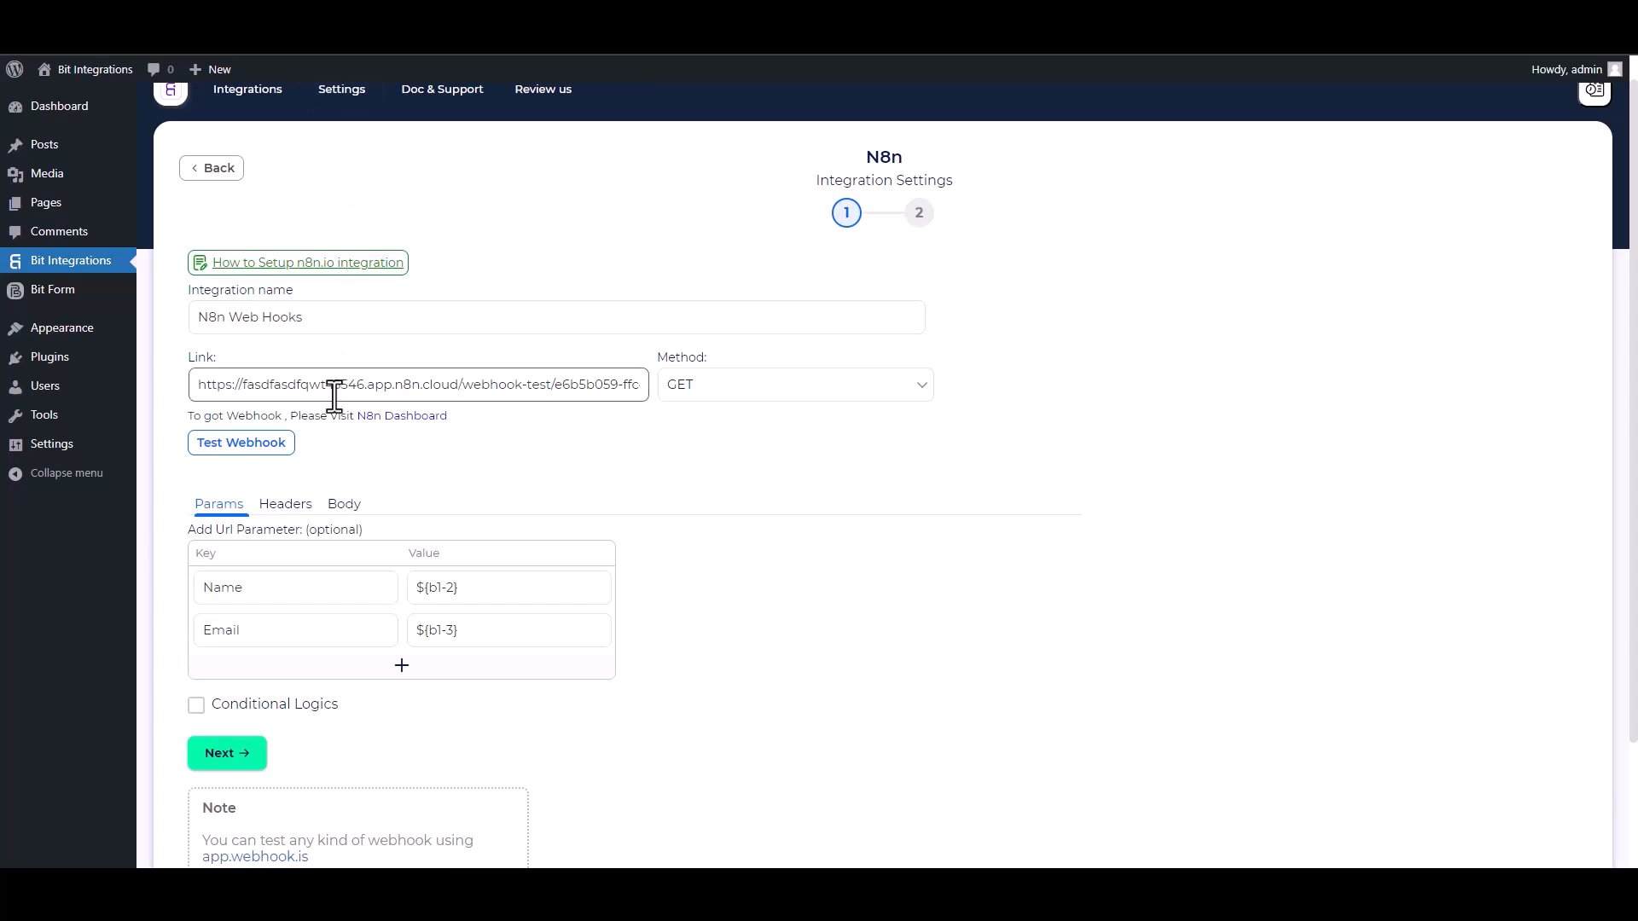
click(252, 755)
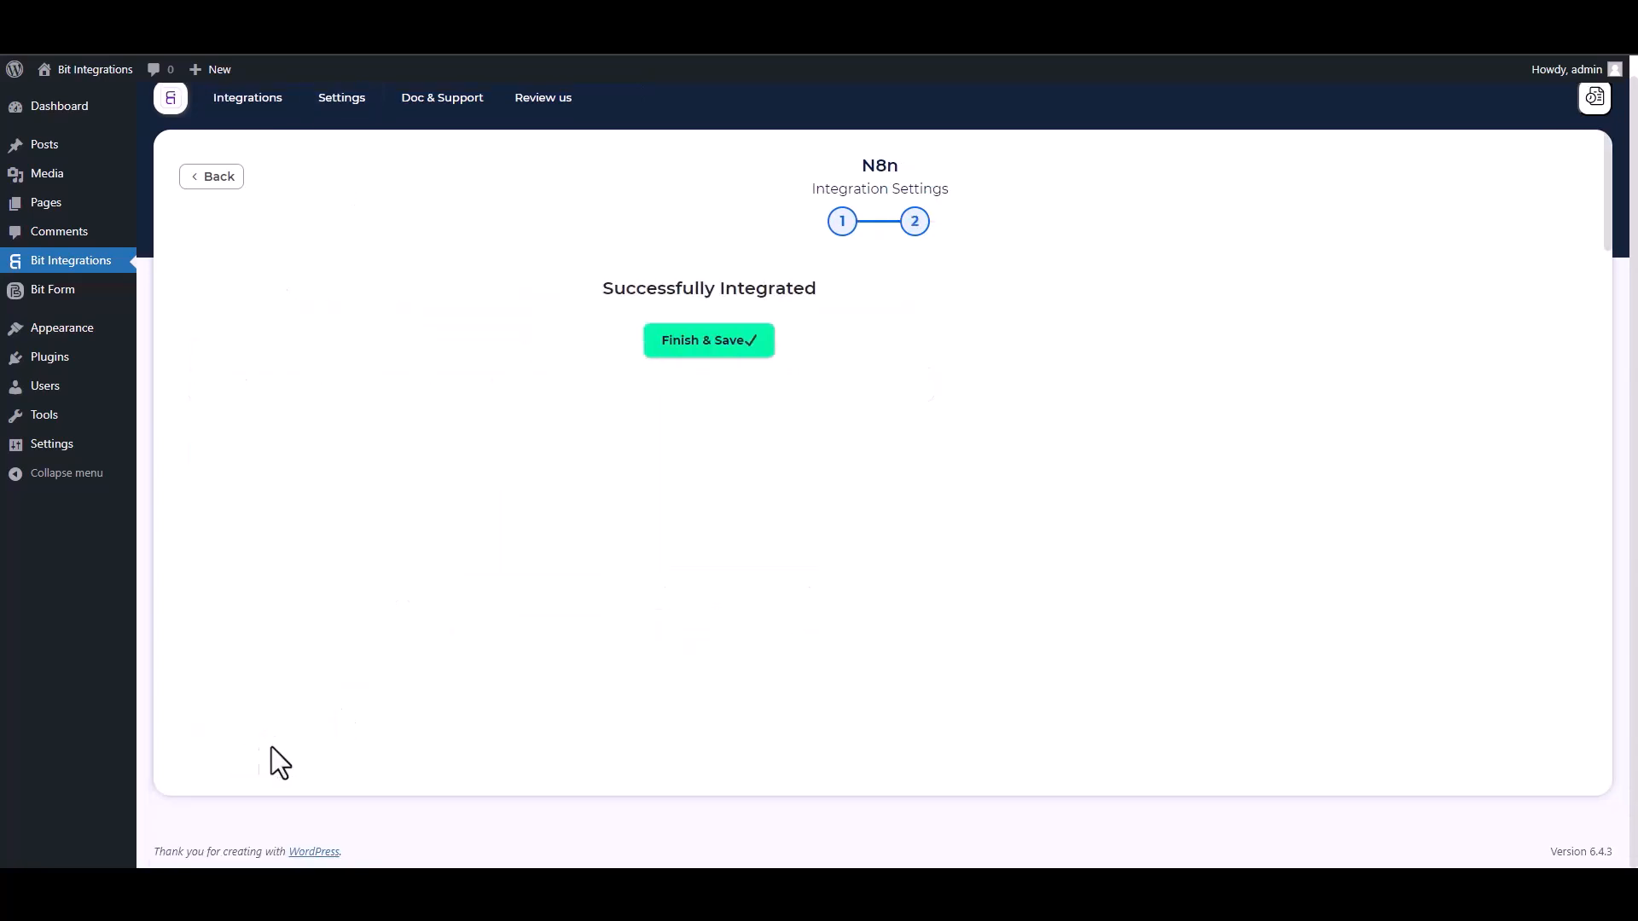
click(919, 346)
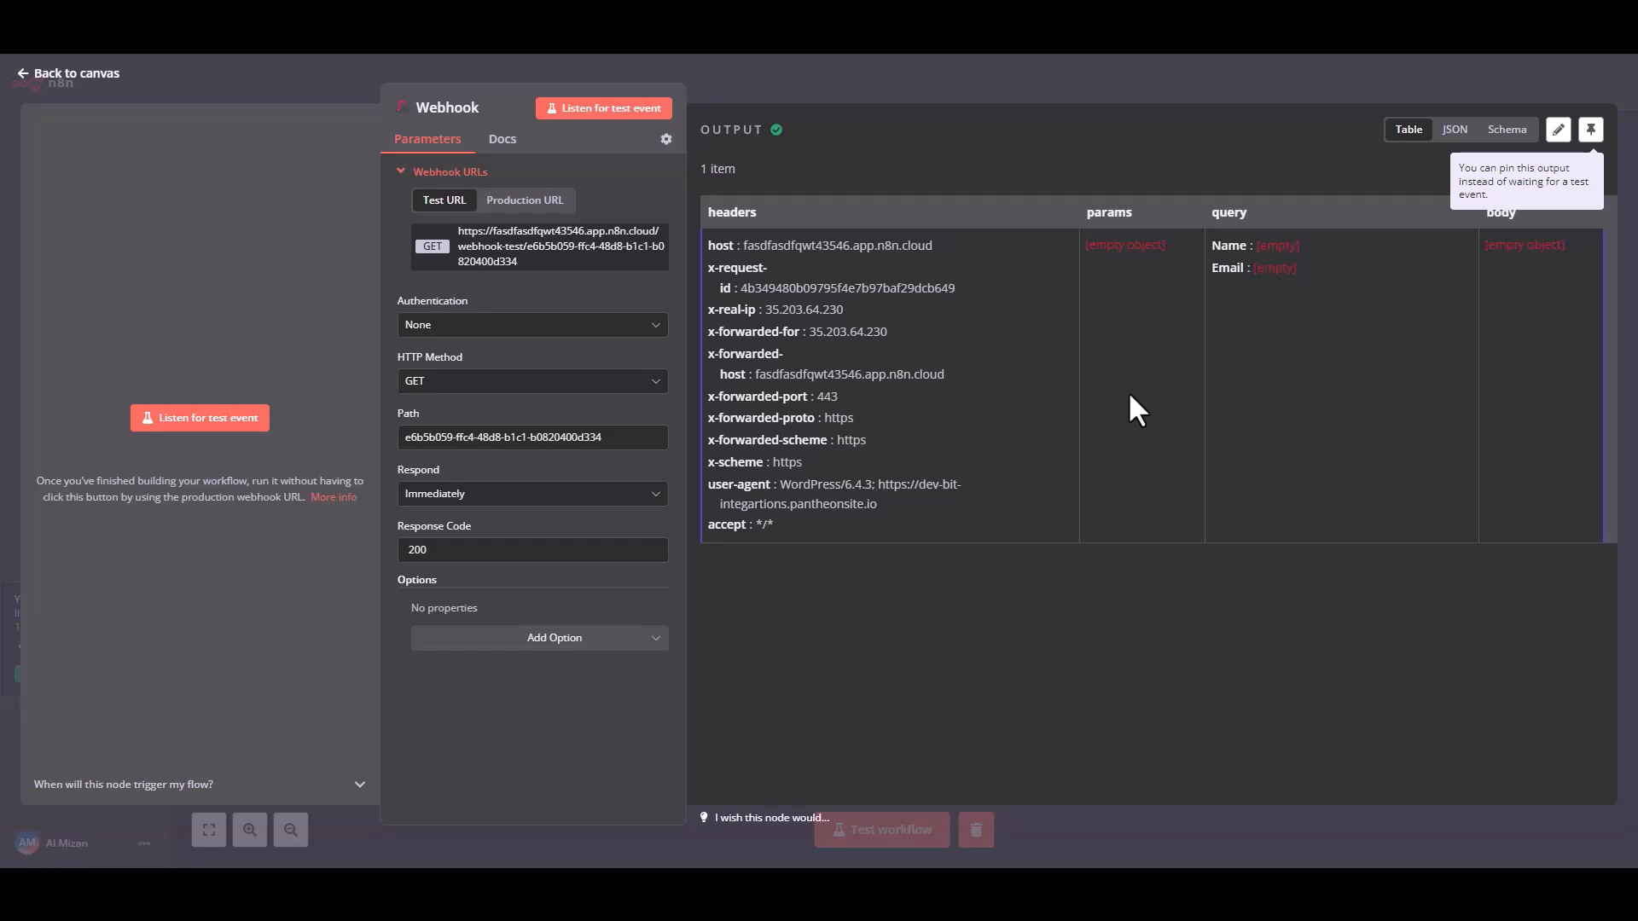
Return to the n8n canvas and run the Webhook node, then submit the website form with the name "test" and a test e-mail.
click(51, 77)
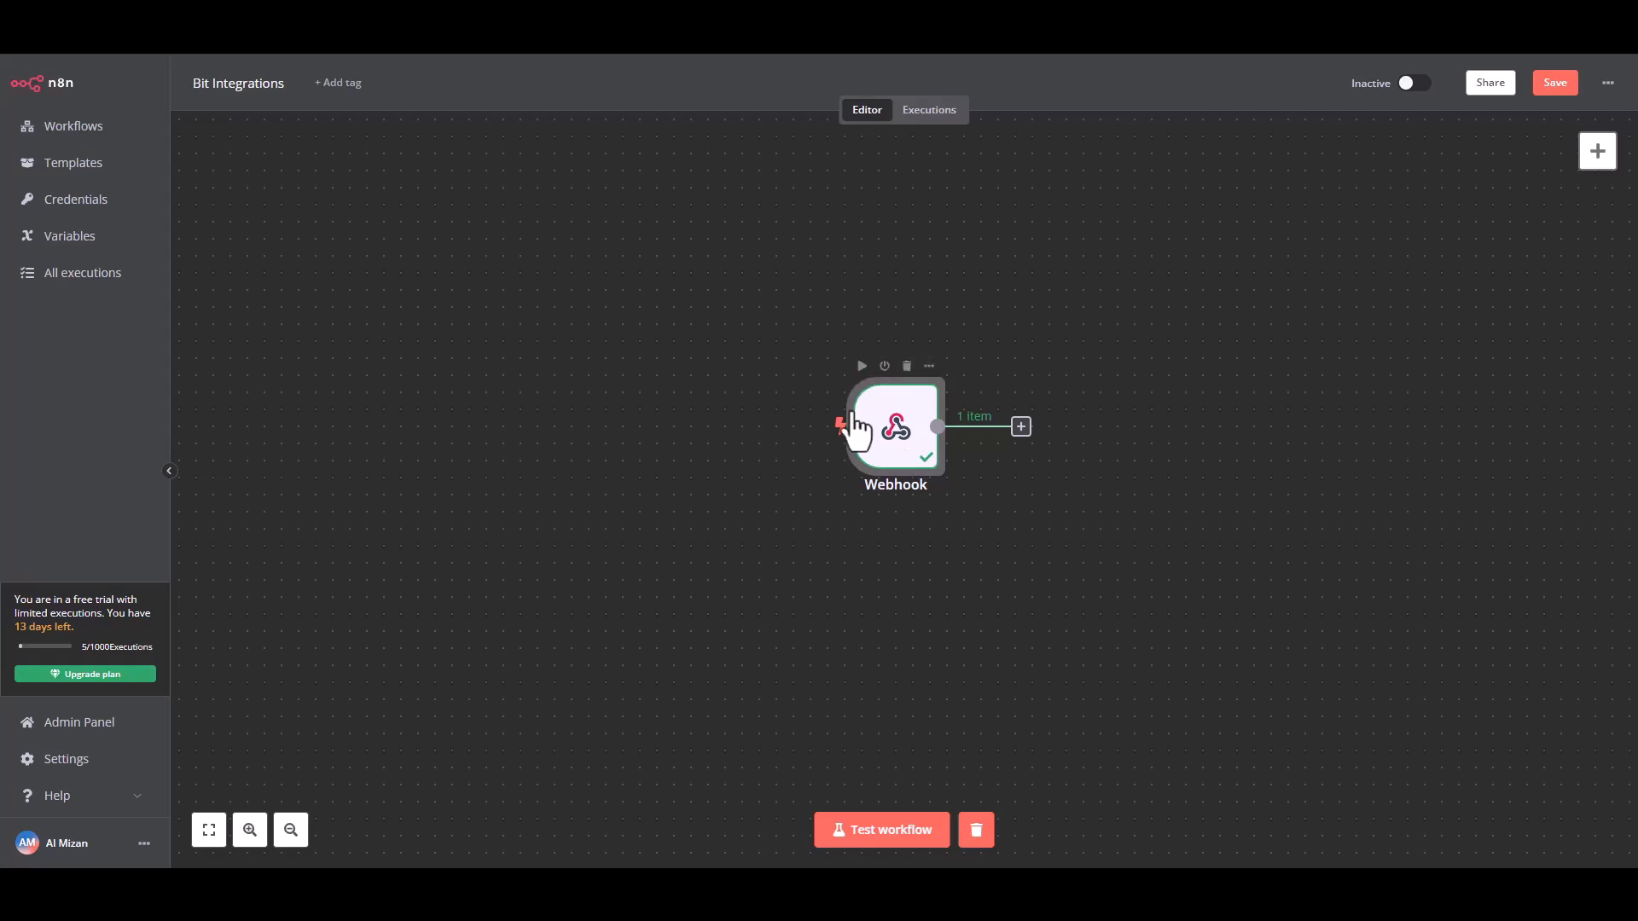
click(861, 366)
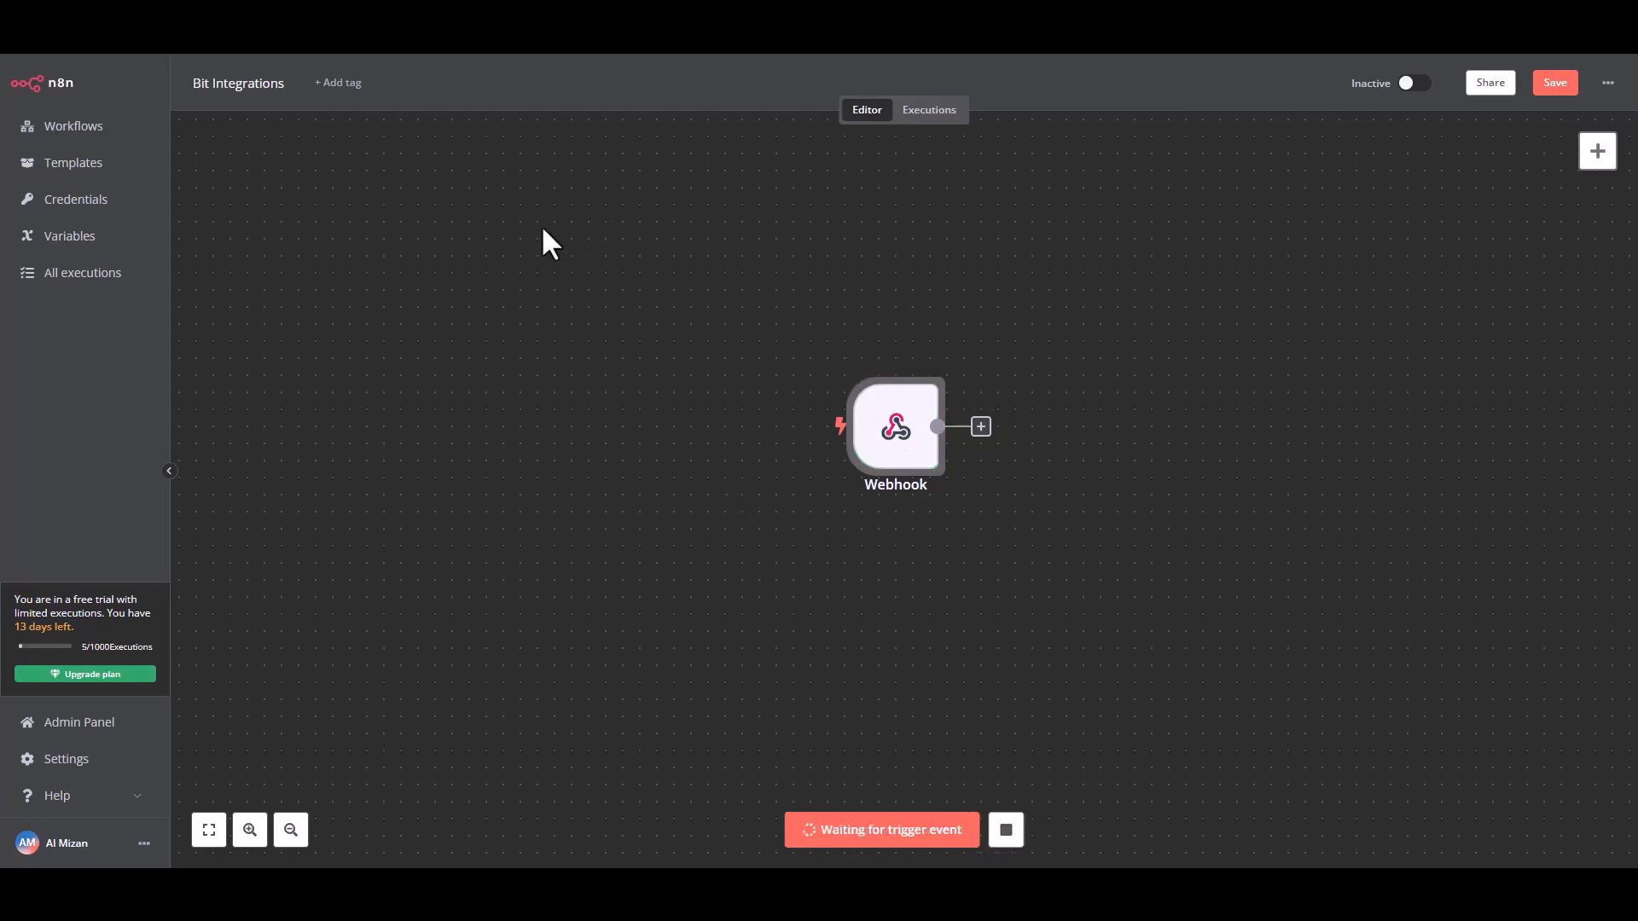
click(630, 358)
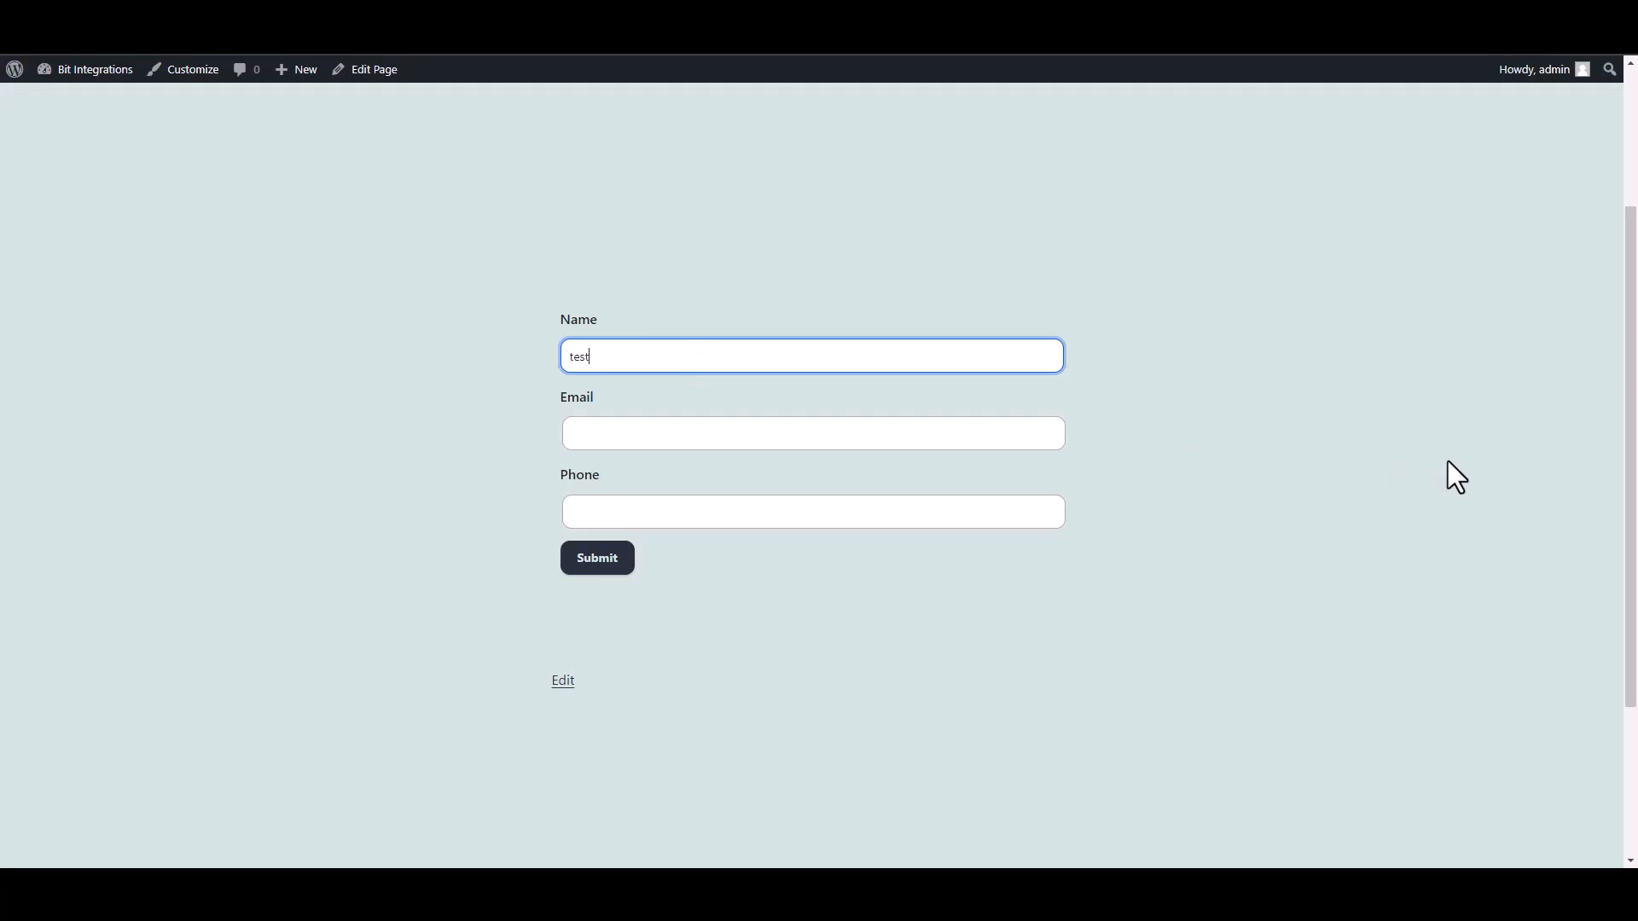
click(1024, 431)
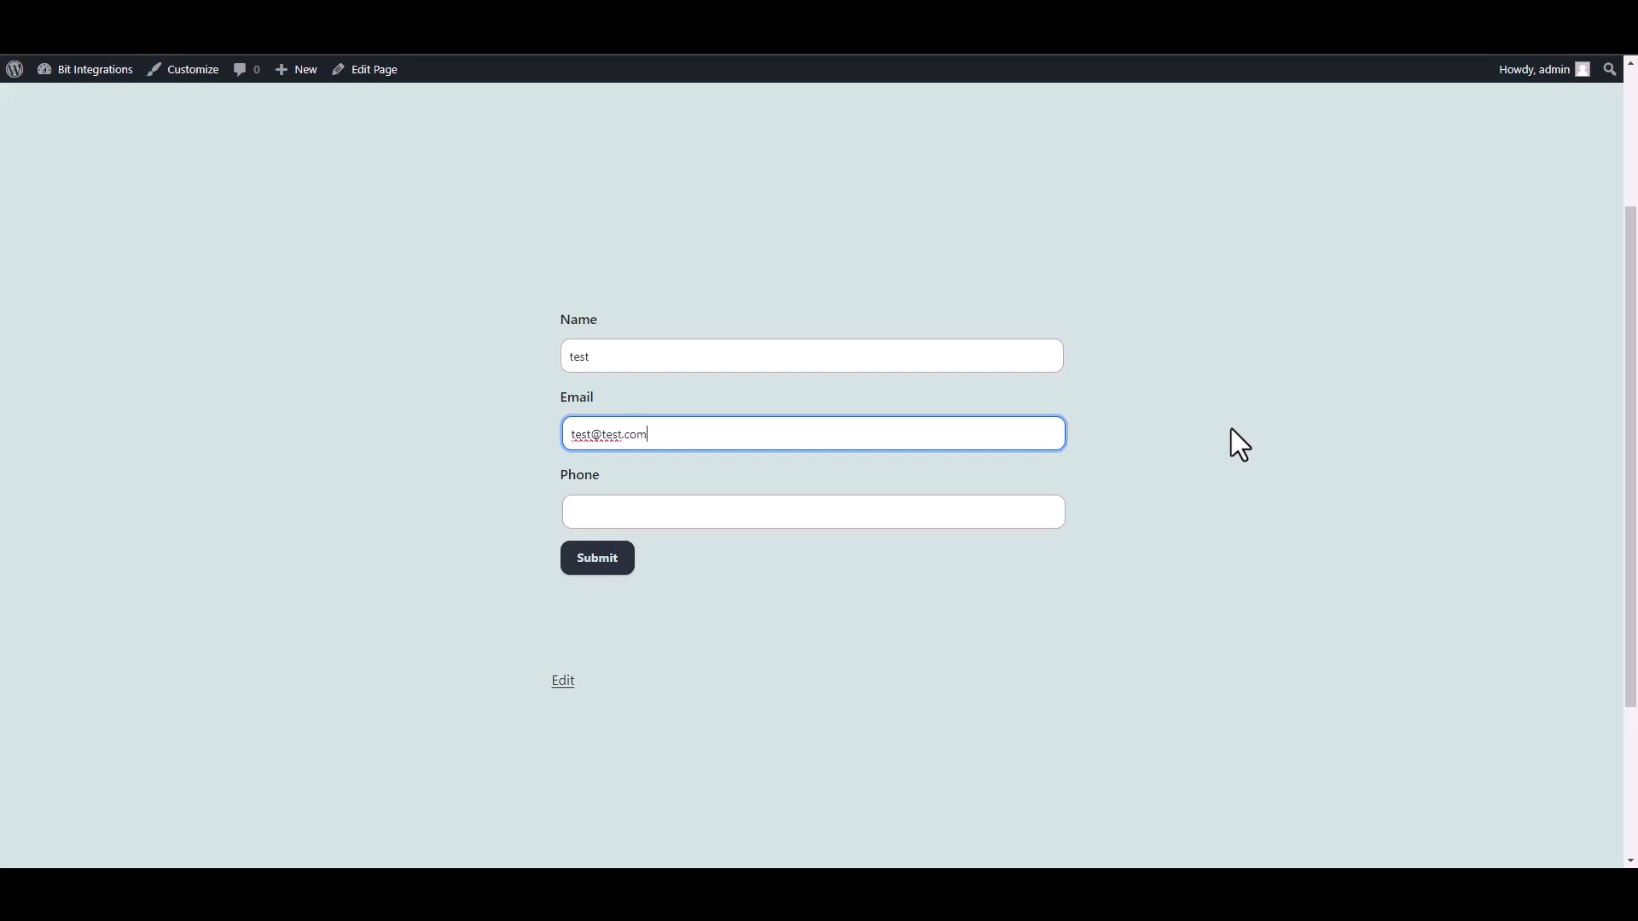
click(611, 563)
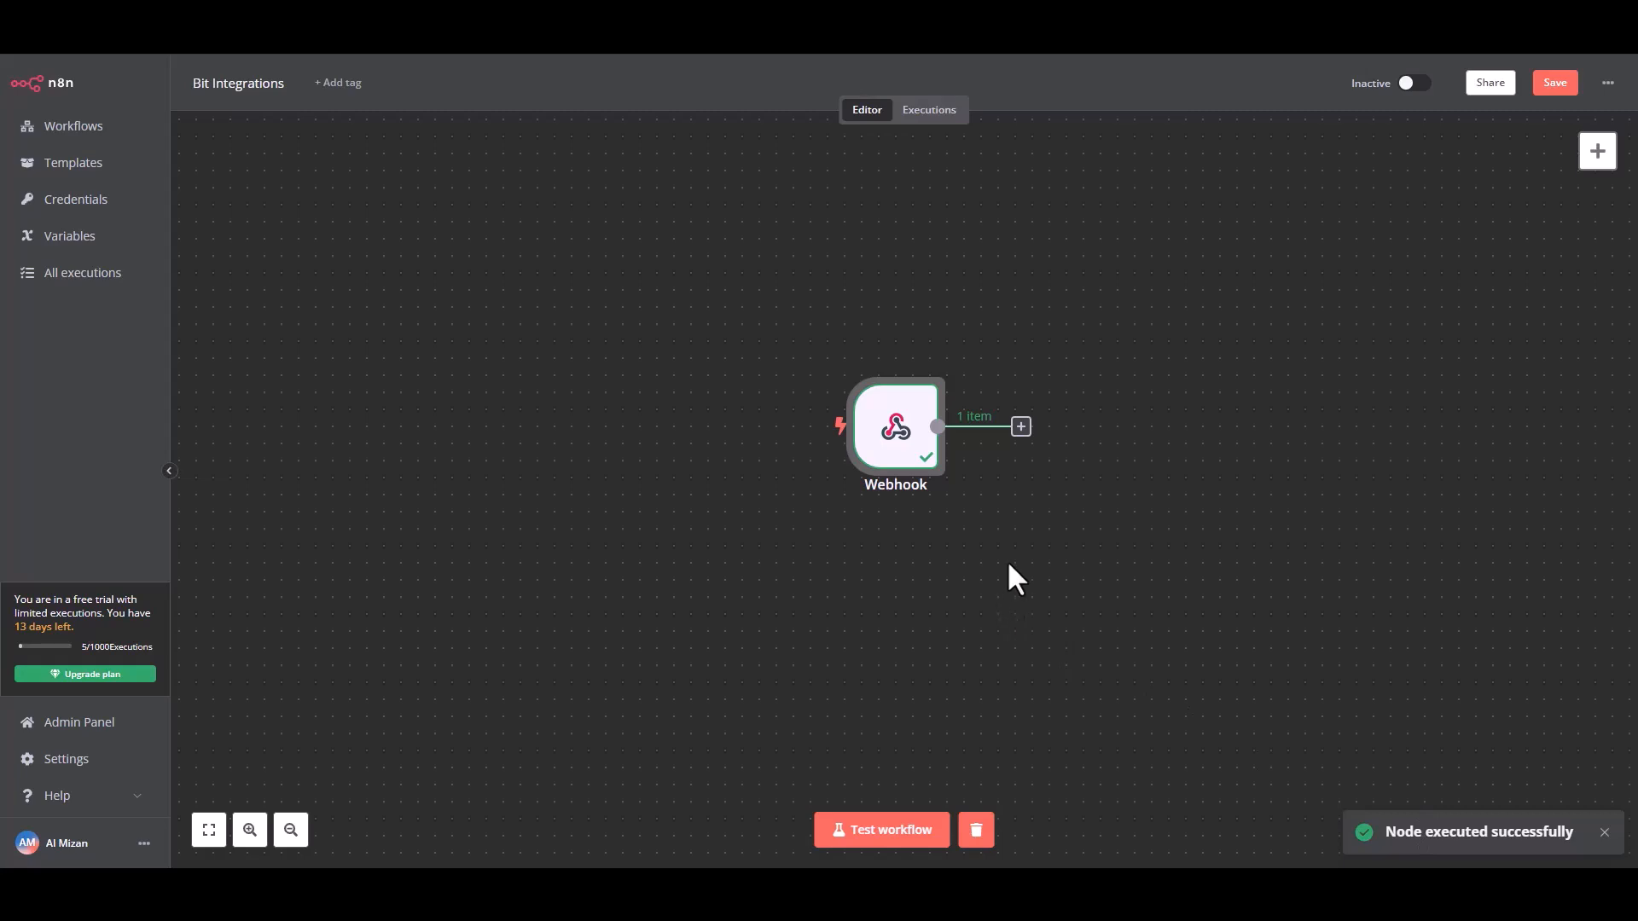
Add a MailerLite node with the "Create a subscriber" action after the Webhook node.
click(1021, 427)
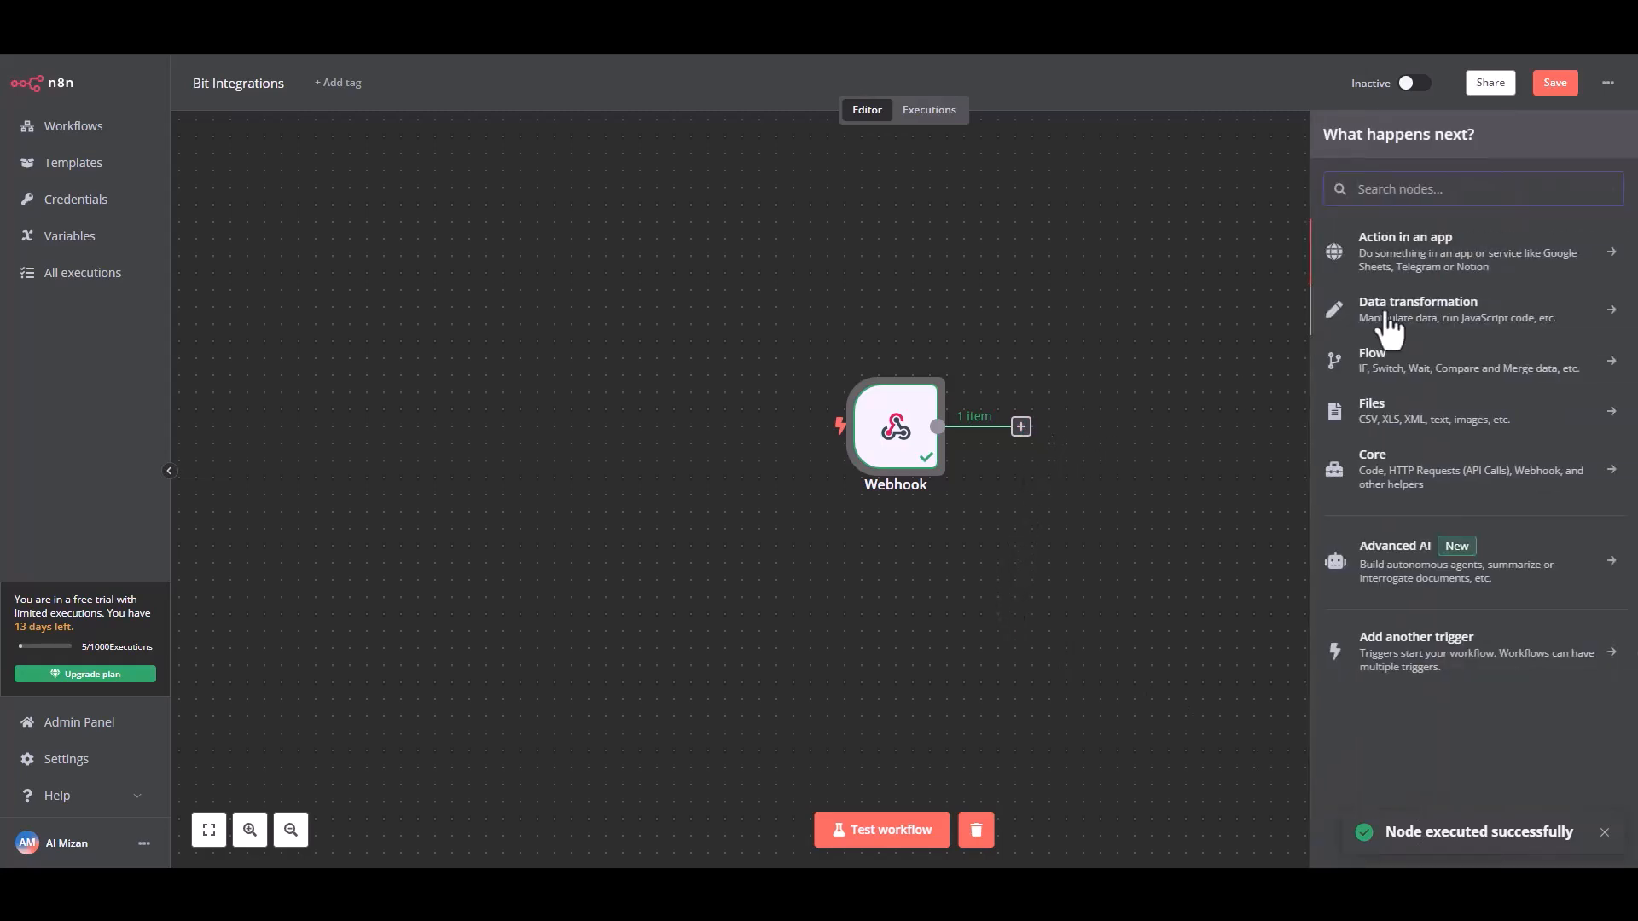
click(1439, 265)
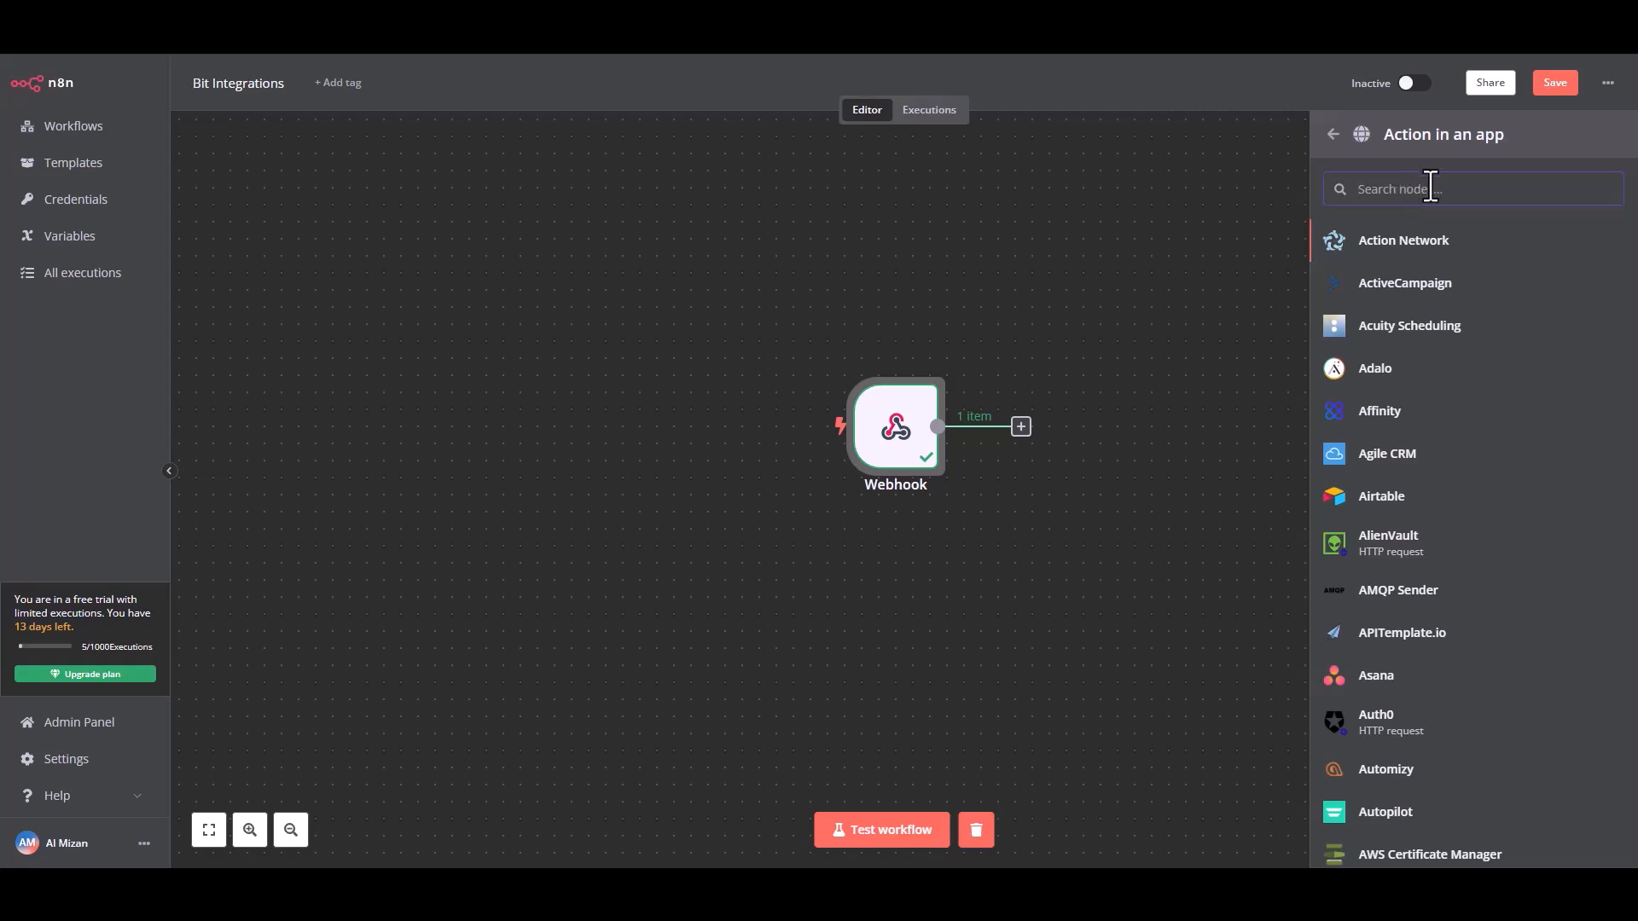
text(mail)
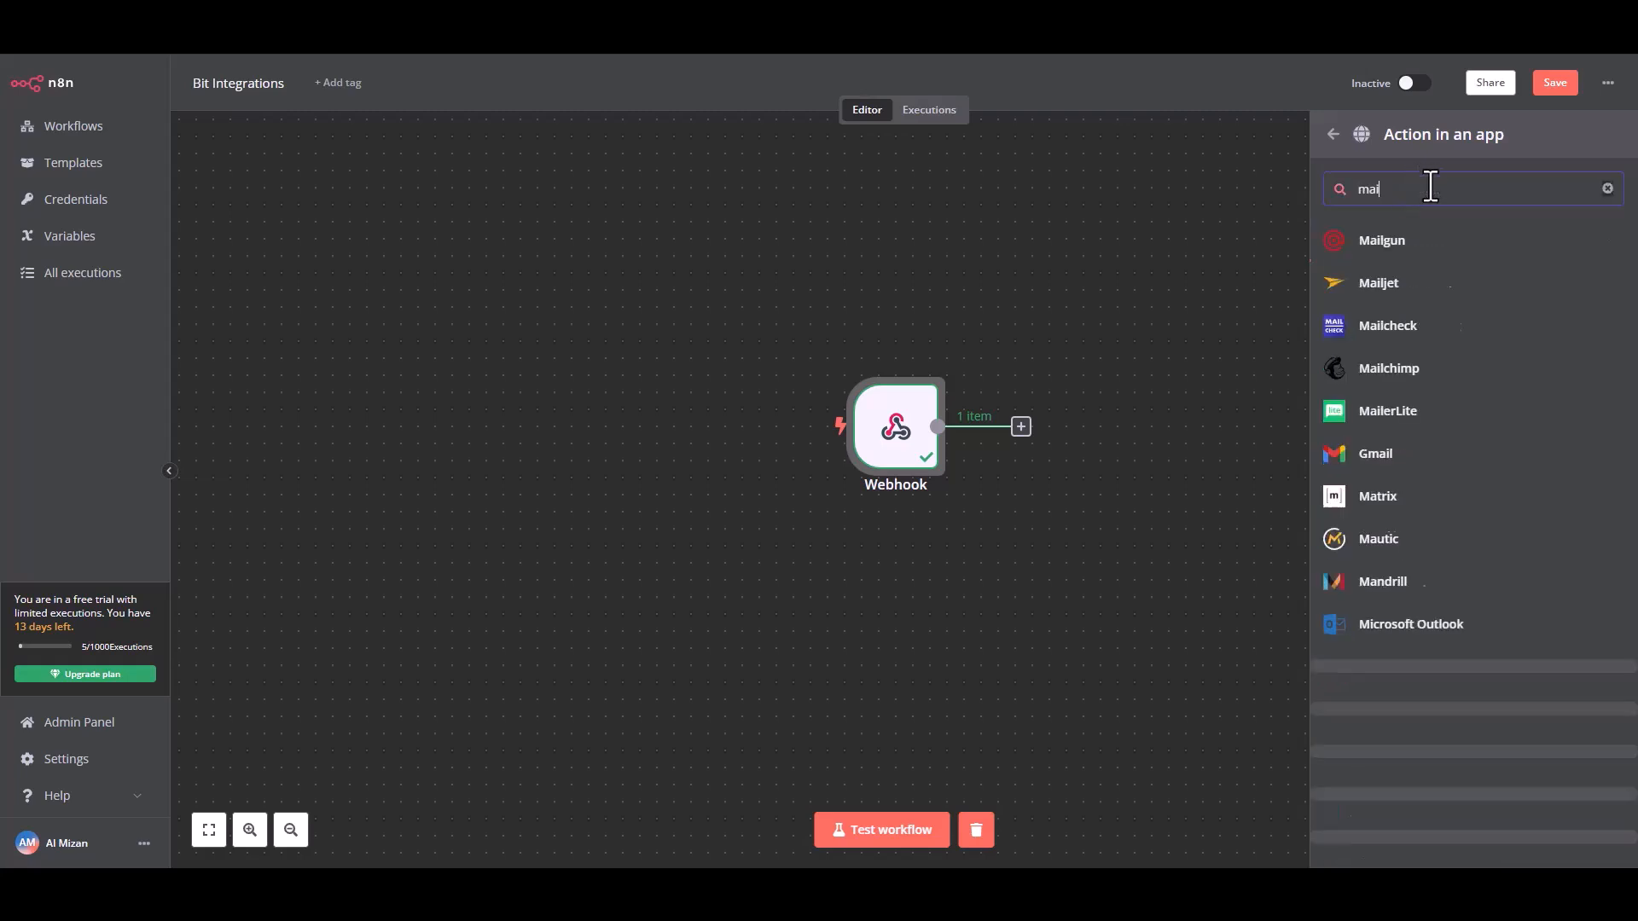
text(er)
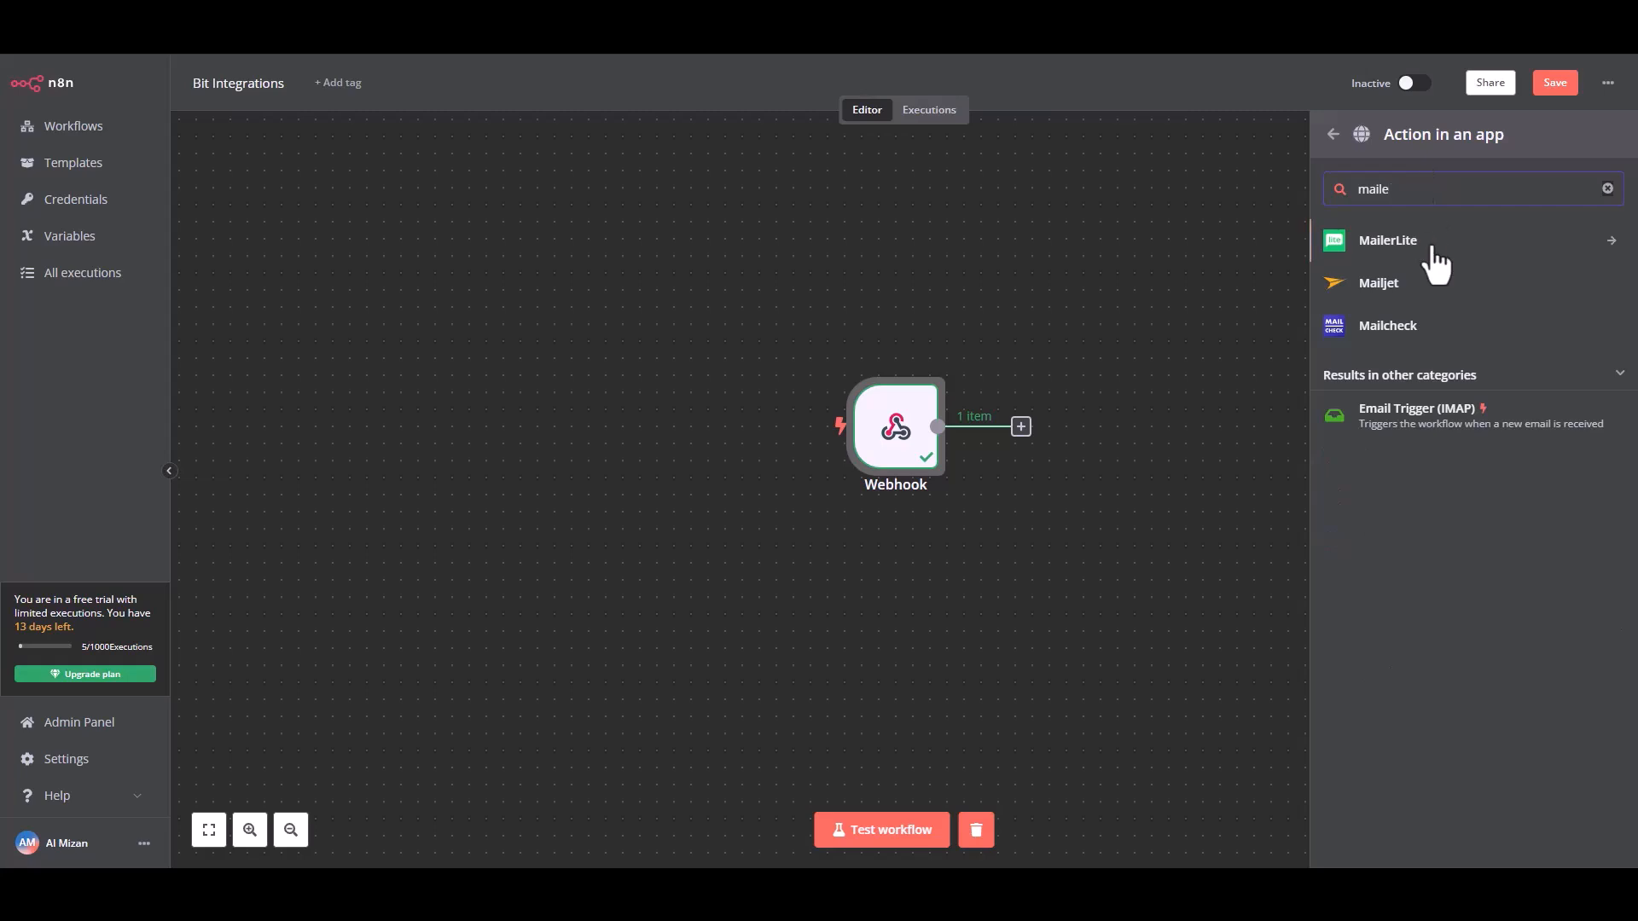
click(1423, 253)
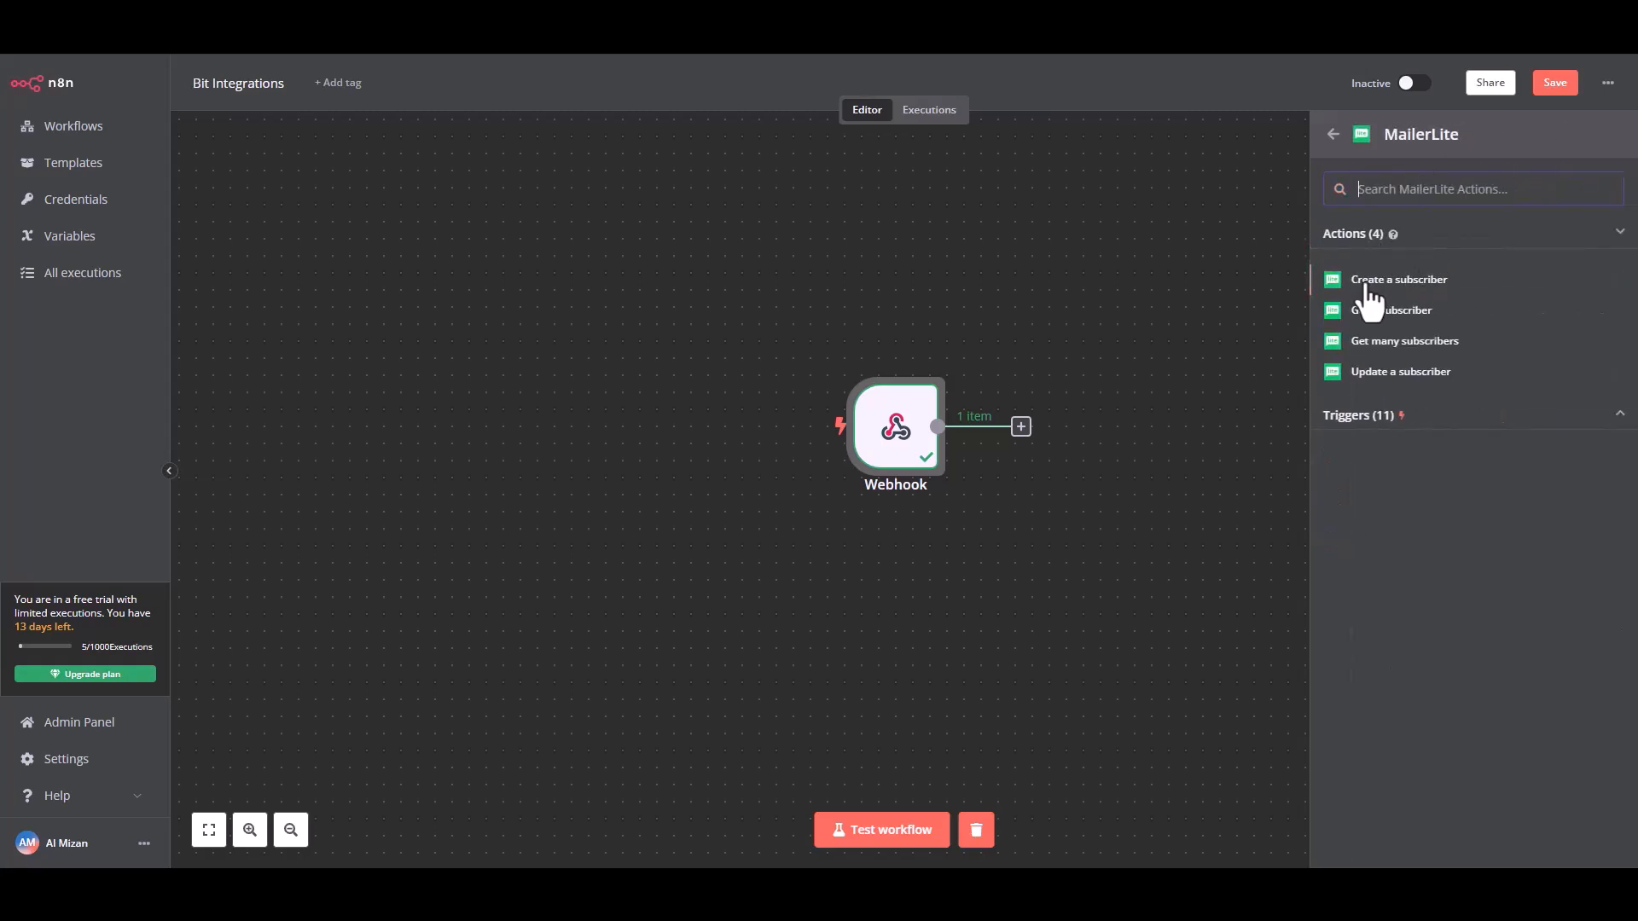
click(1404, 282)
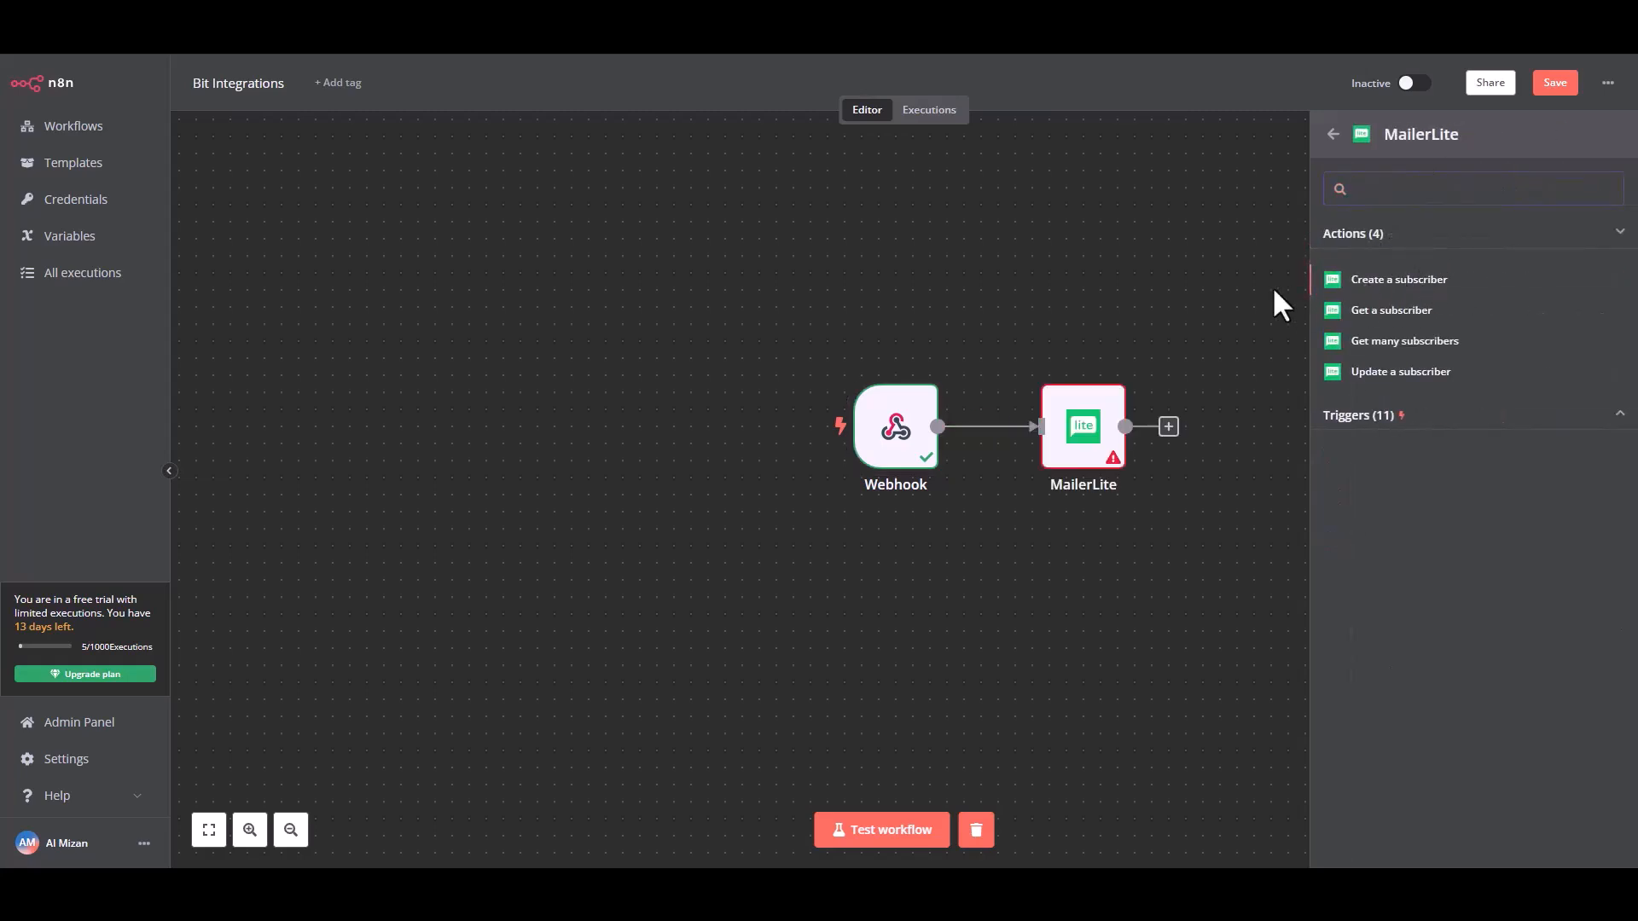
Map the webhook's query Email to the MailerLite Email field and its query Name to an added Name field.
double_click(1109, 439)
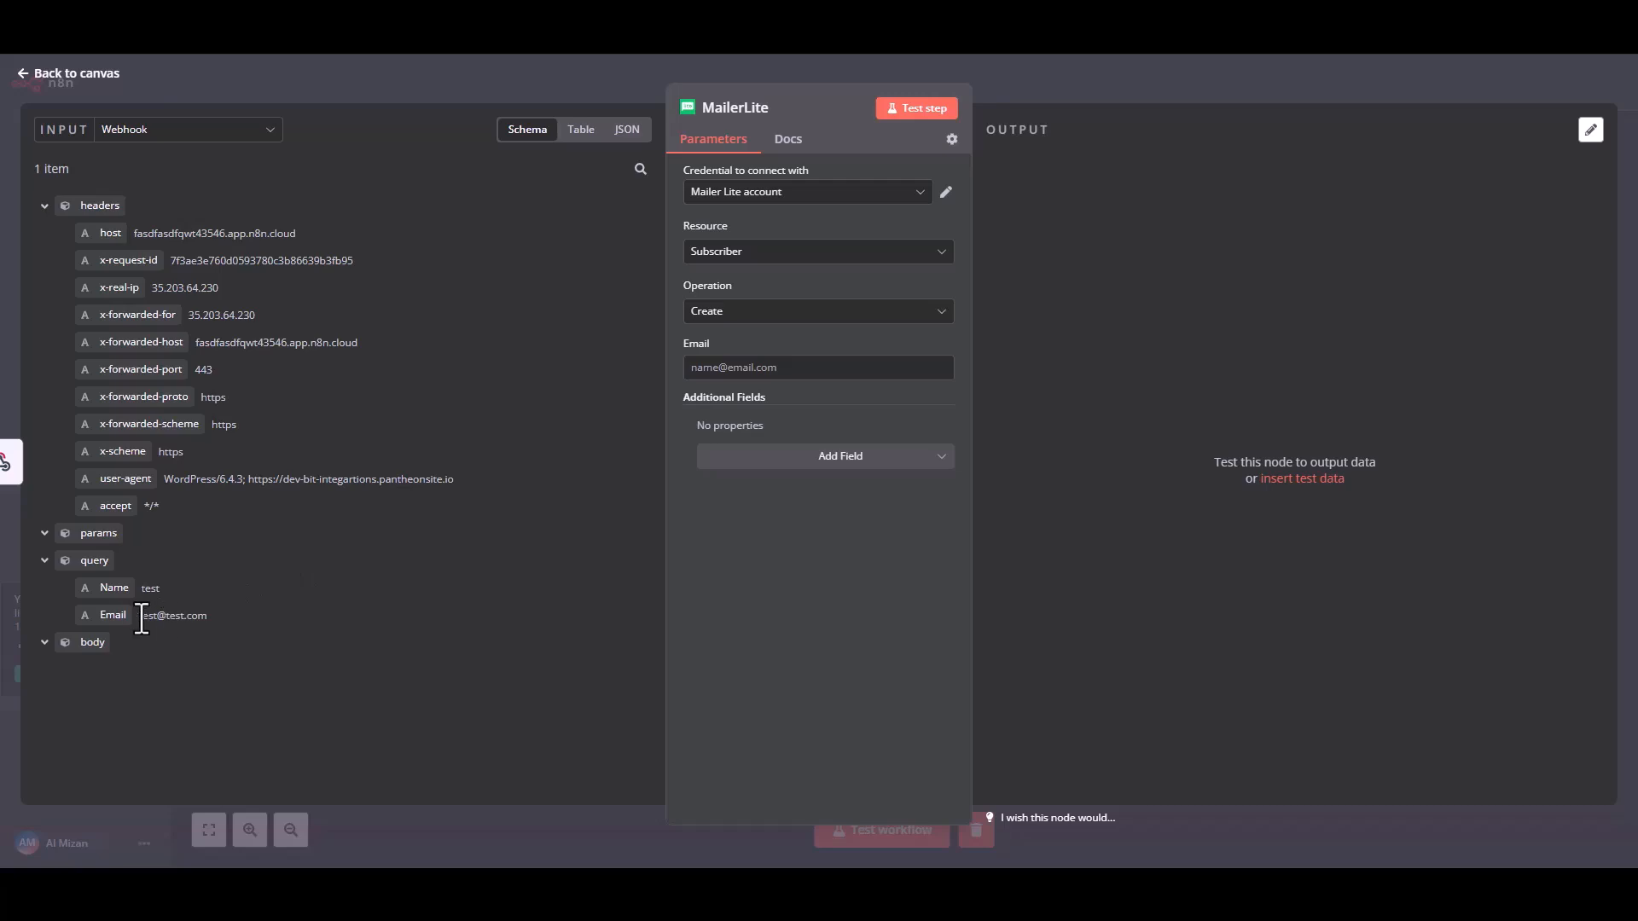
drag(117, 614, 730, 376)
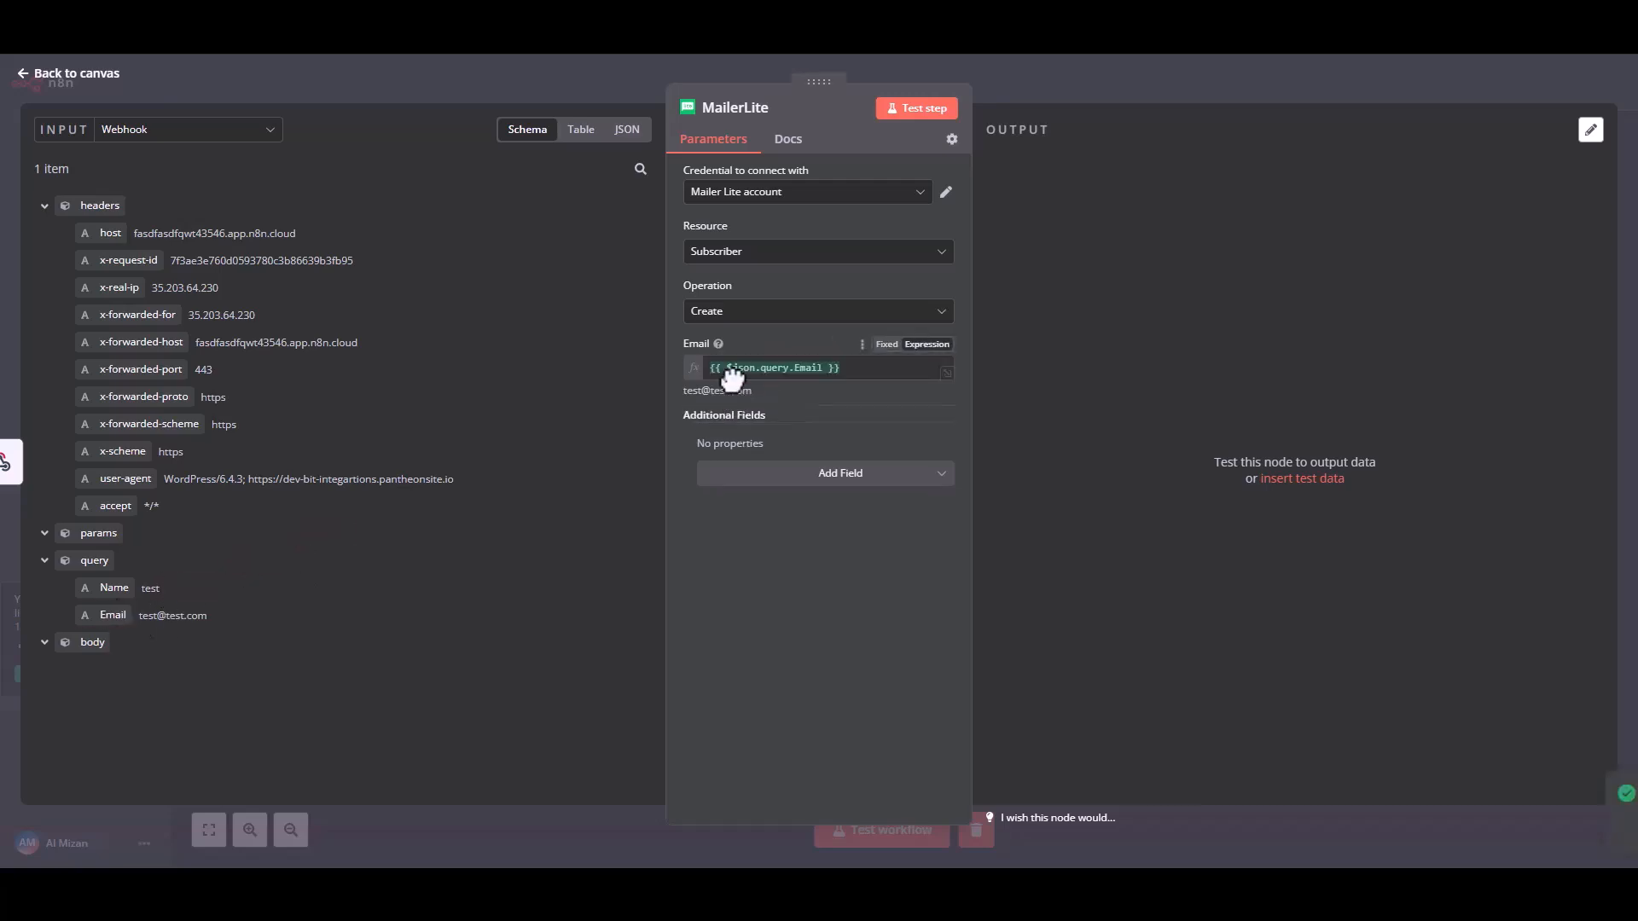
click(861, 476)
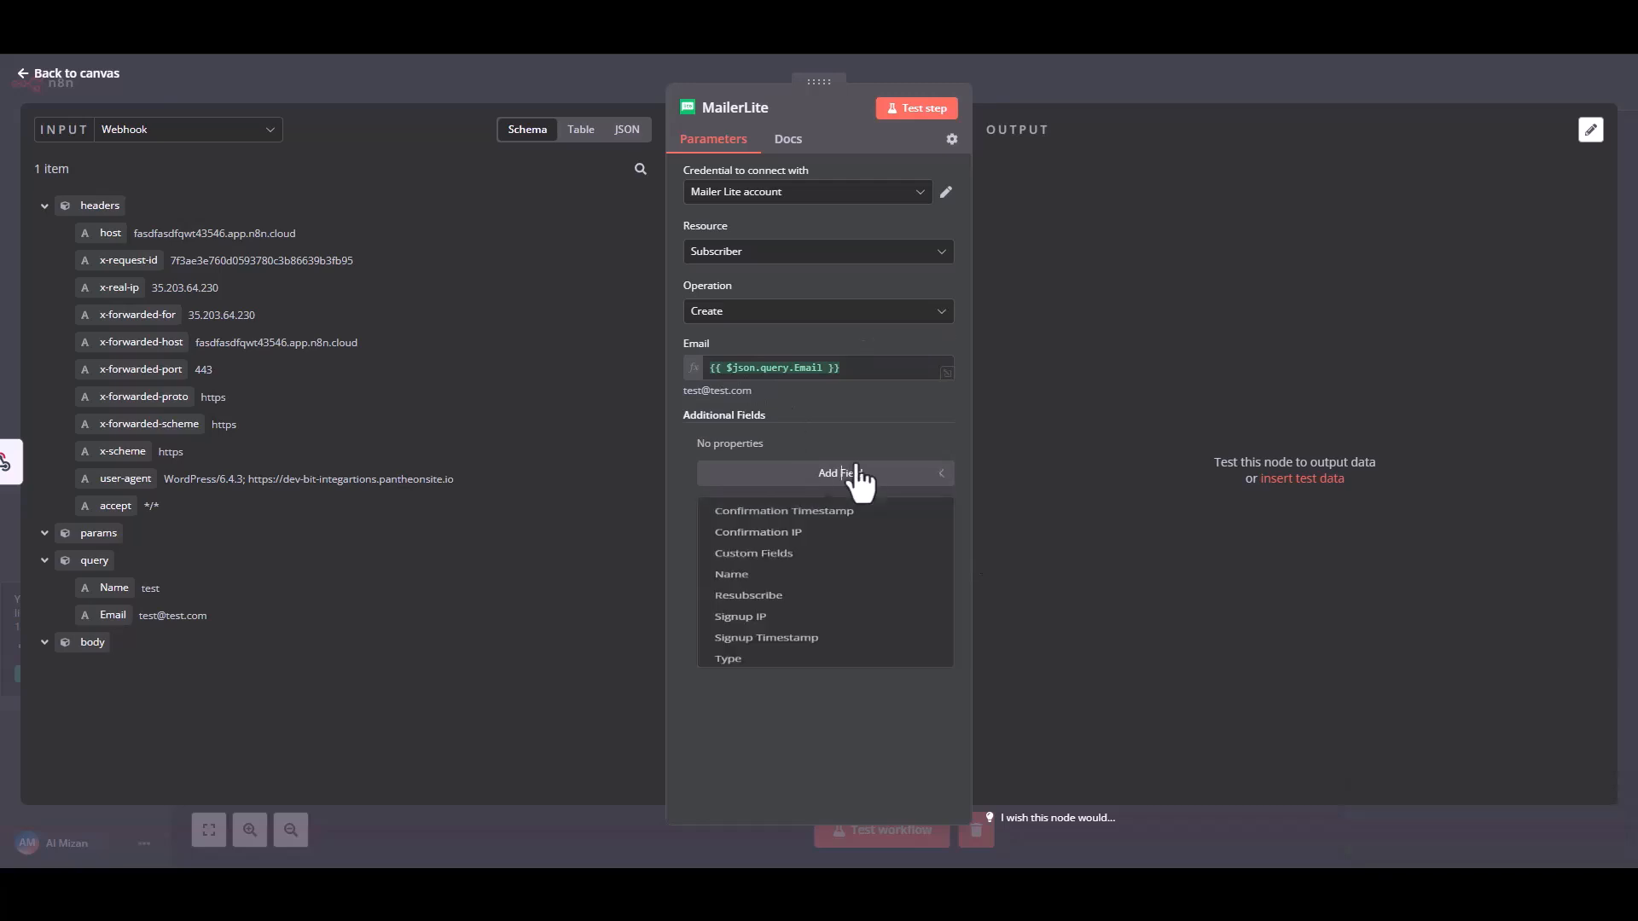
click(741, 607)
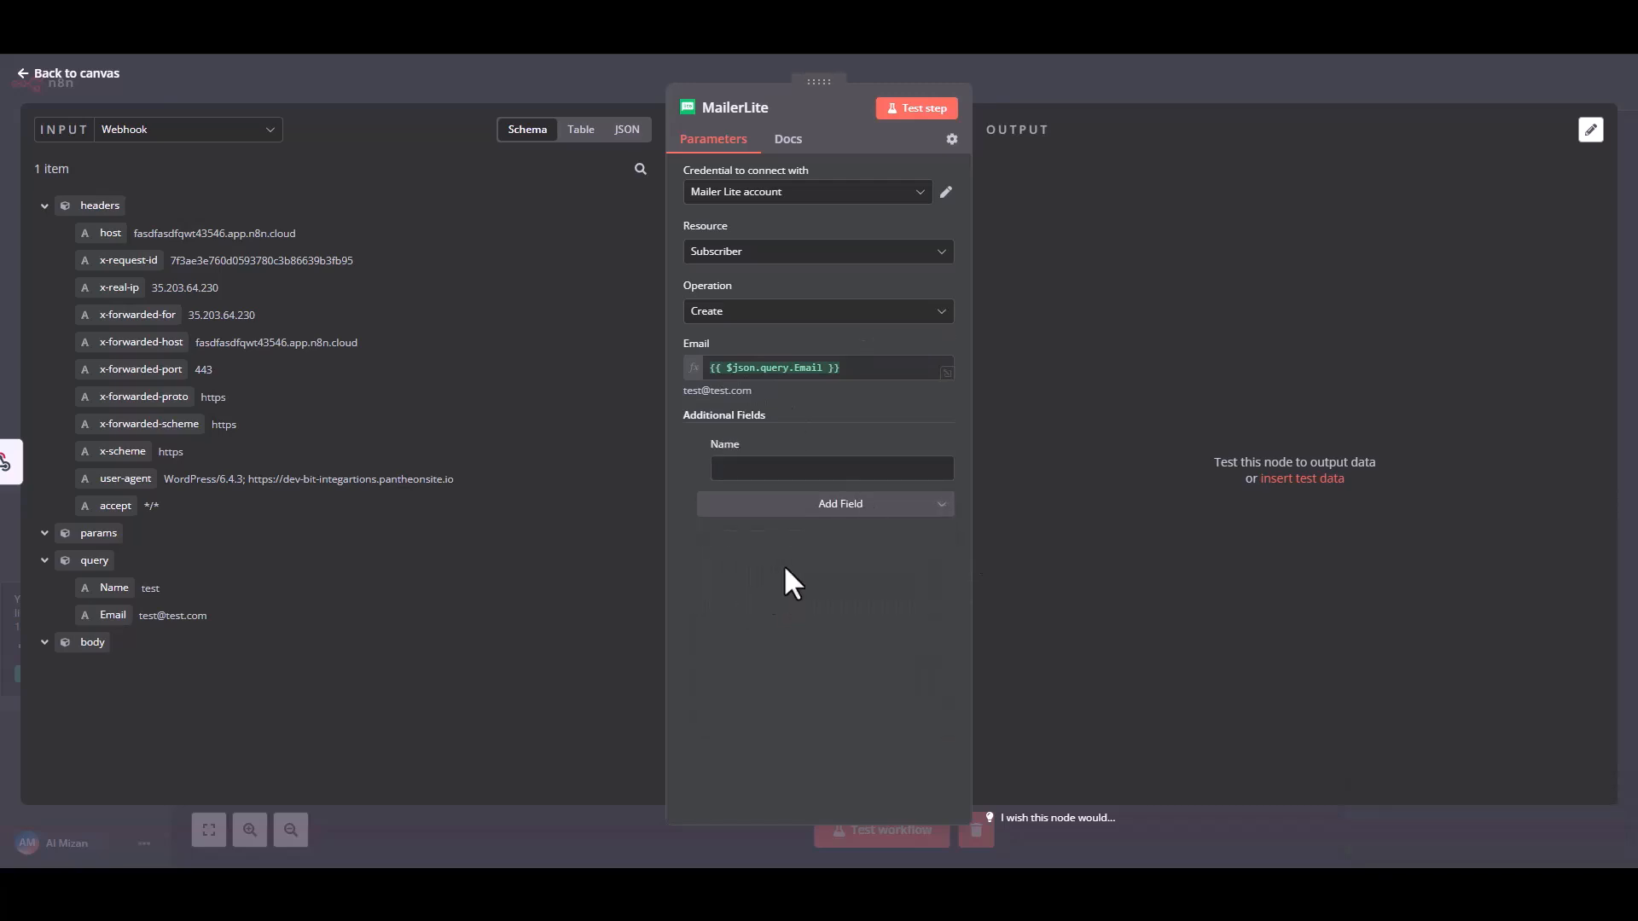
drag(126, 587, 751, 470)
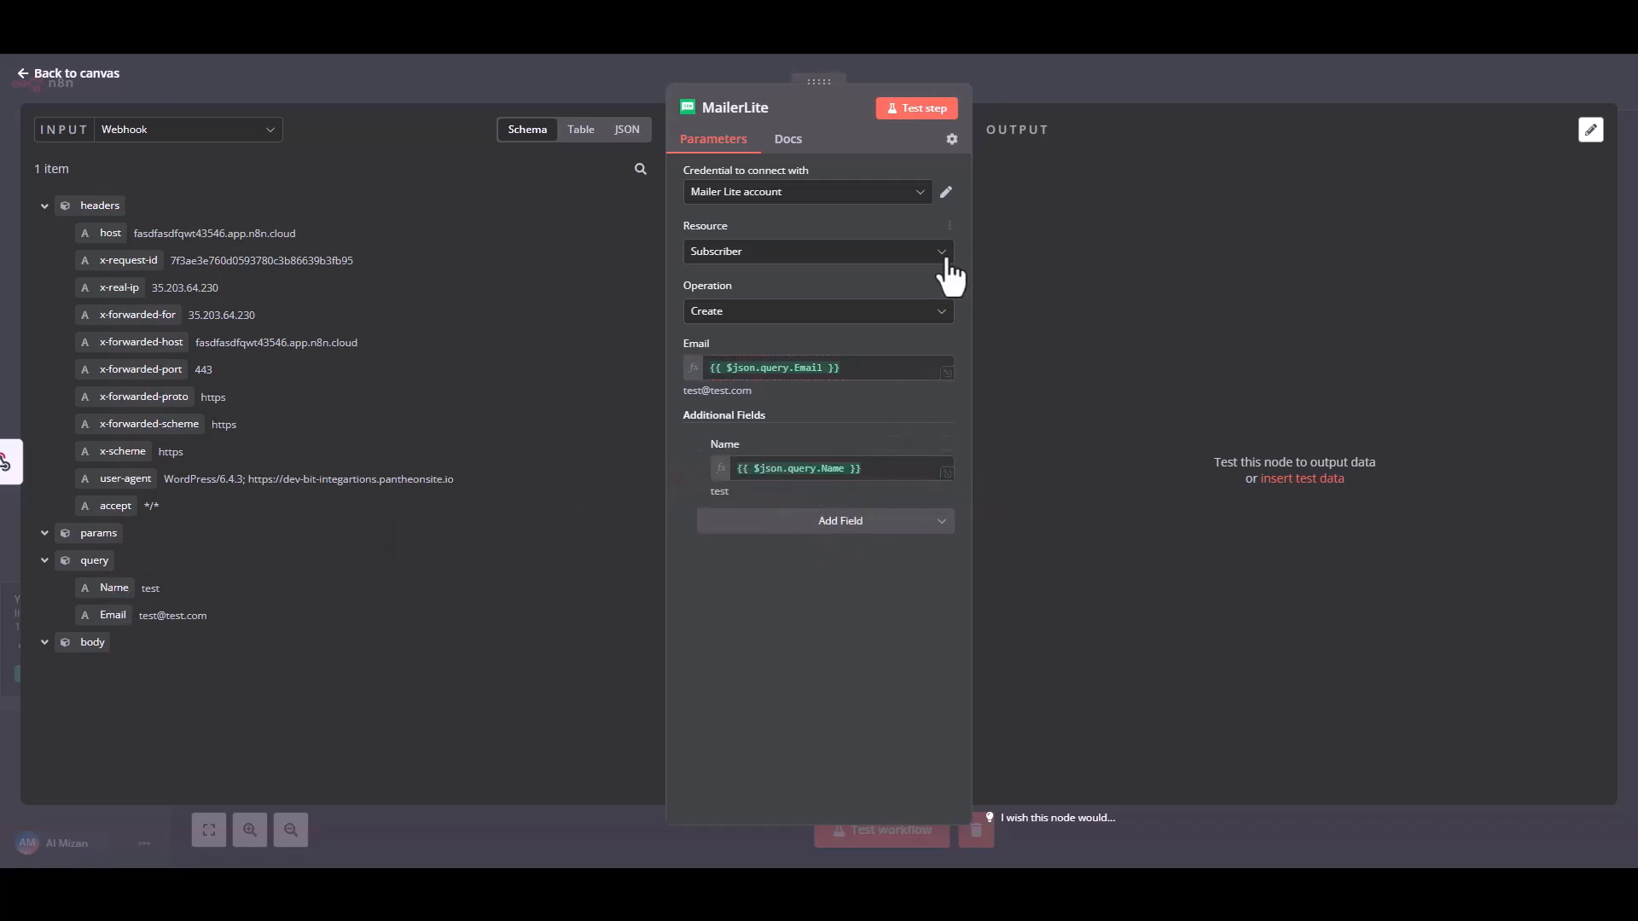
Test the MailerLite step, check the subscriber name and e-mail in its output, and return to the canvas.
click(925, 116)
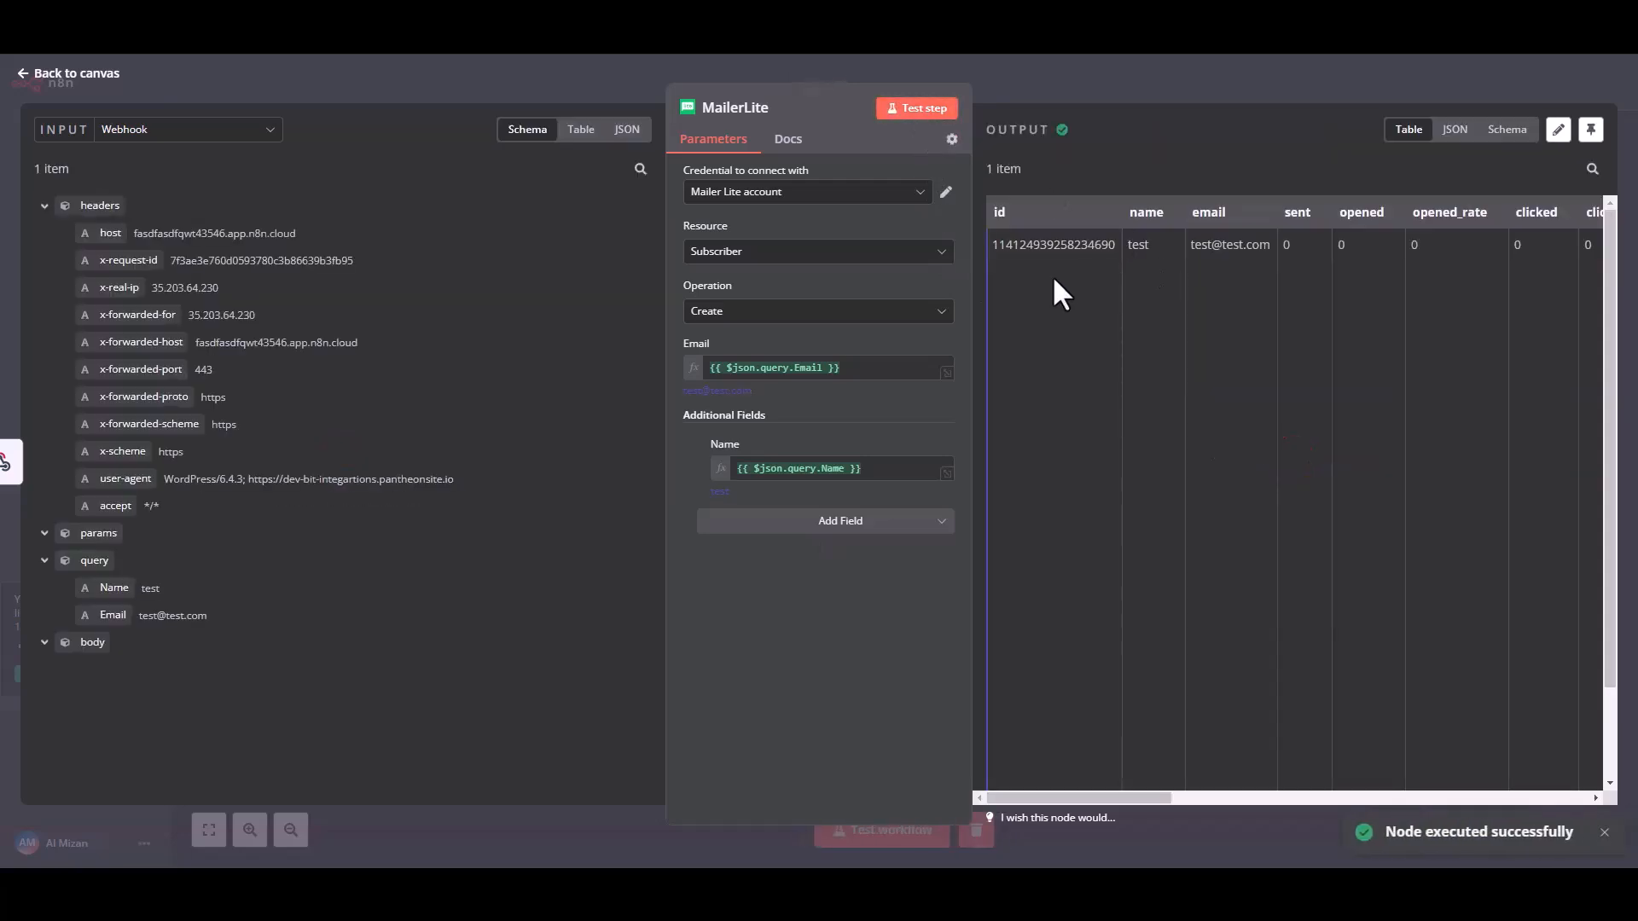
drag(1039, 246, 1383, 249)
click(1333, 336)
click(39, 75)
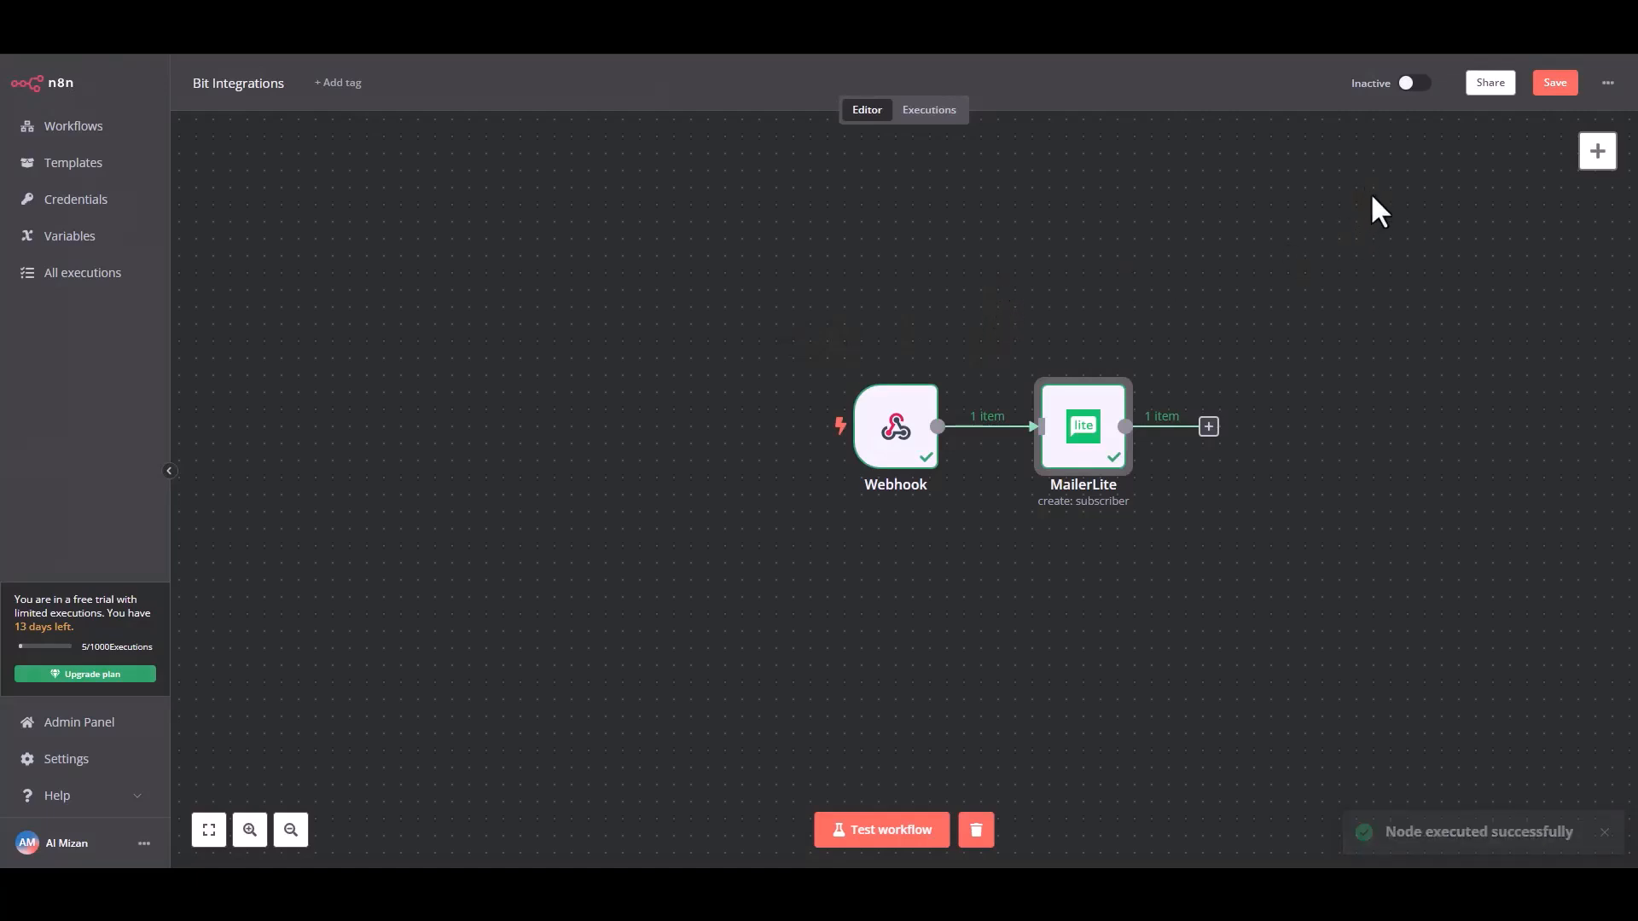
Save the Bit Integrations workflow, activate it and dismiss the activation notice.
click(1546, 85)
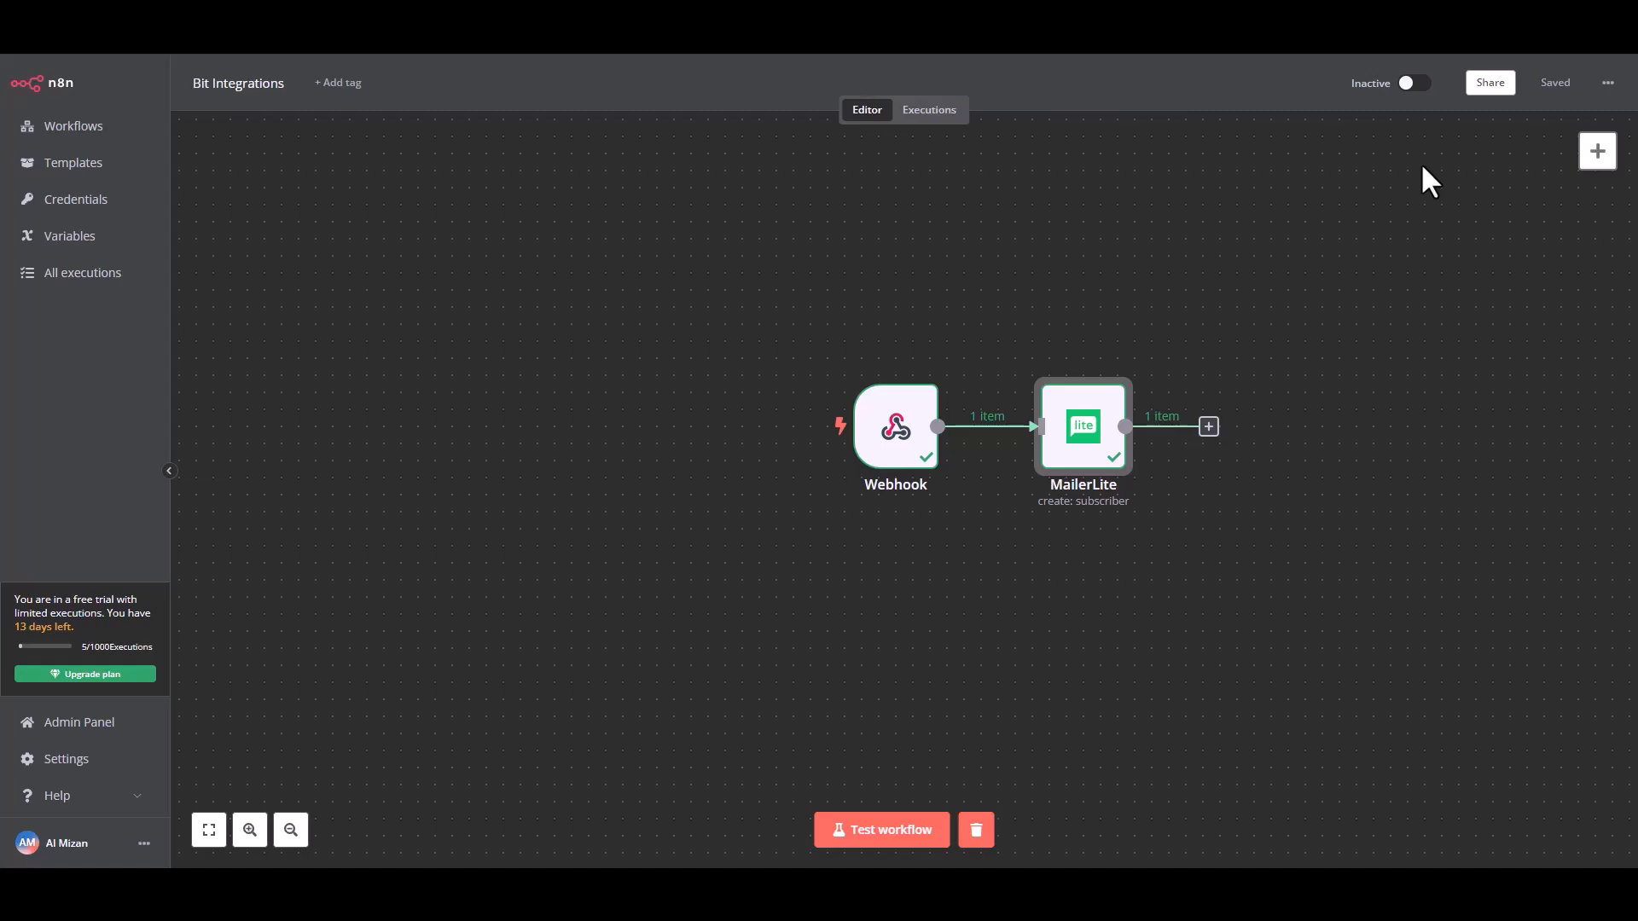
click(1413, 83)
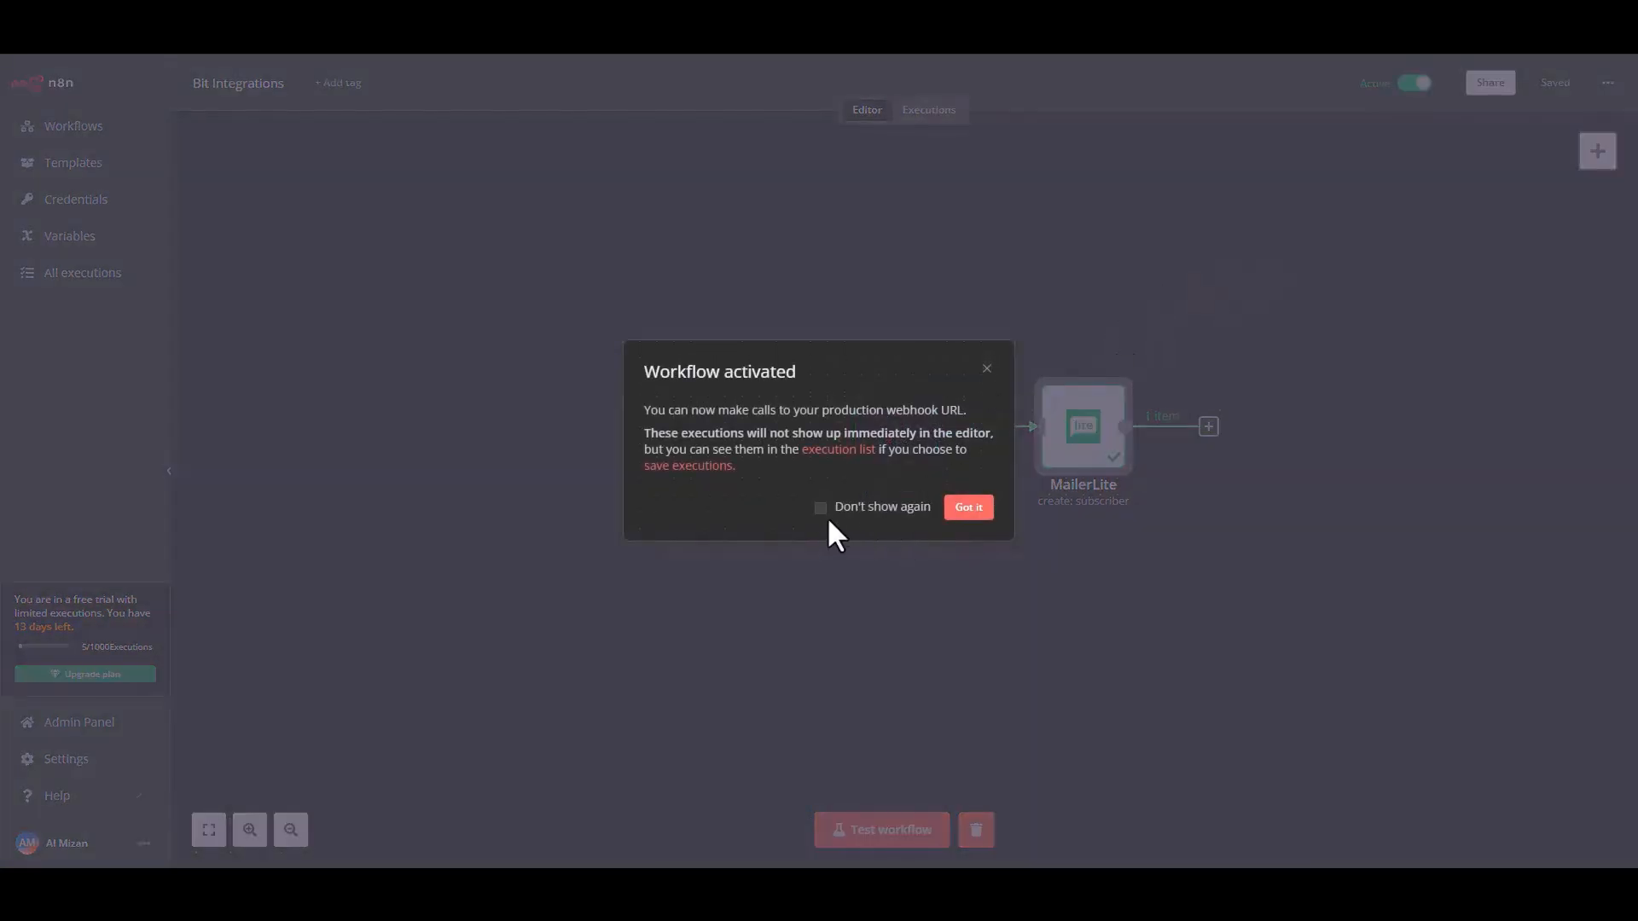
click(965, 508)
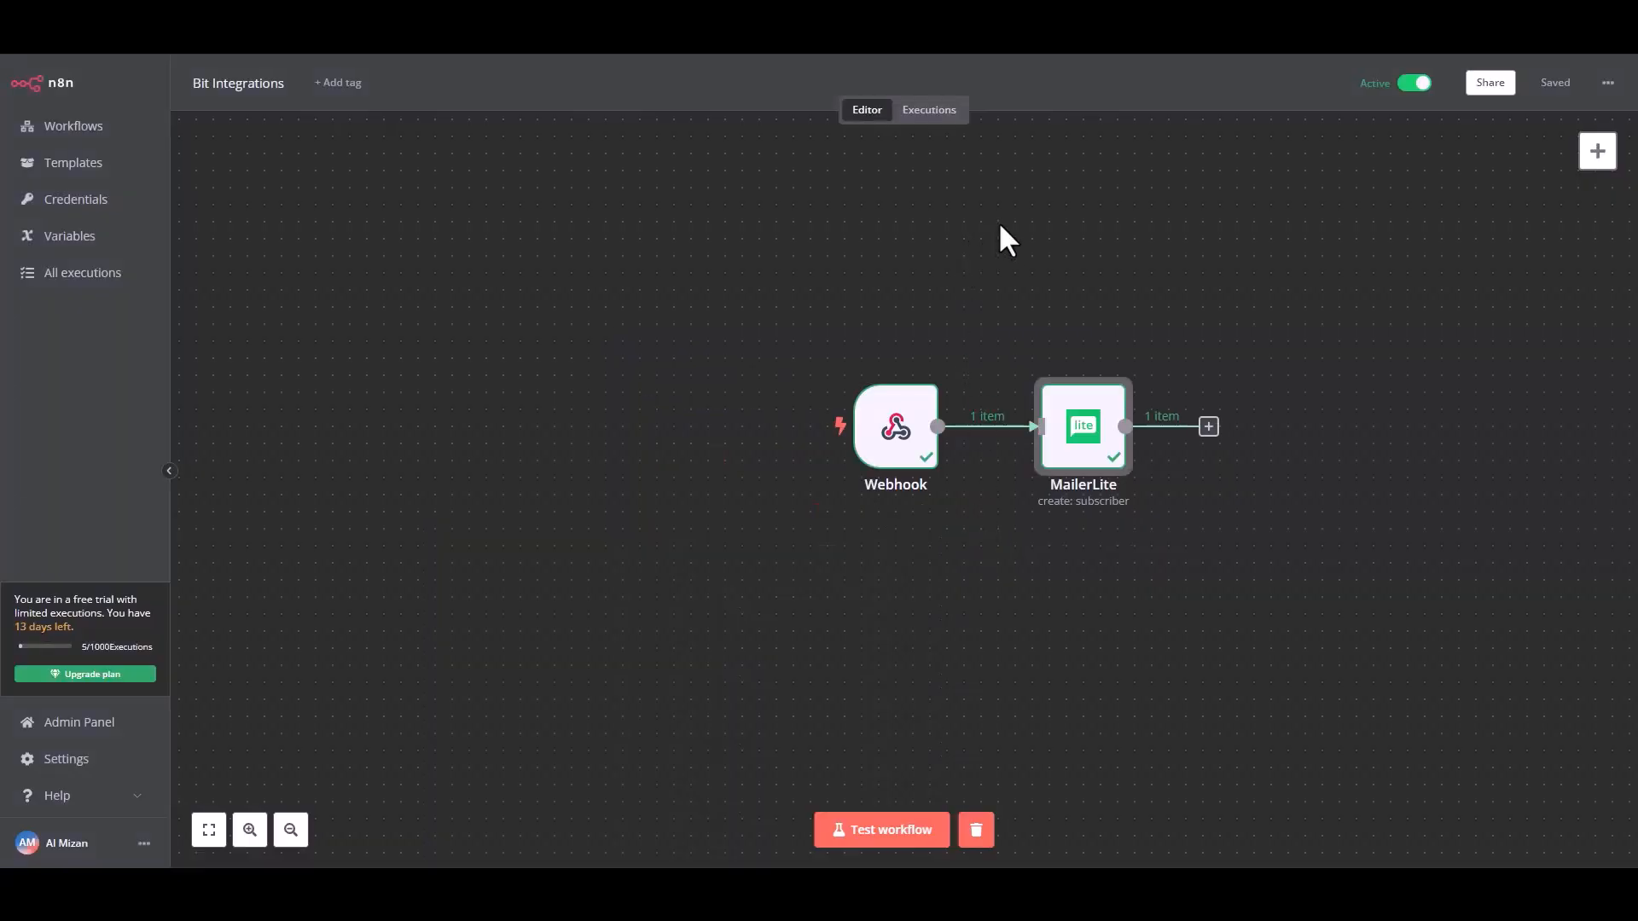
Run the workflow test, then submit the website form with the name "Bit Integrations", a support e-mail address and a phone number.
click(868, 831)
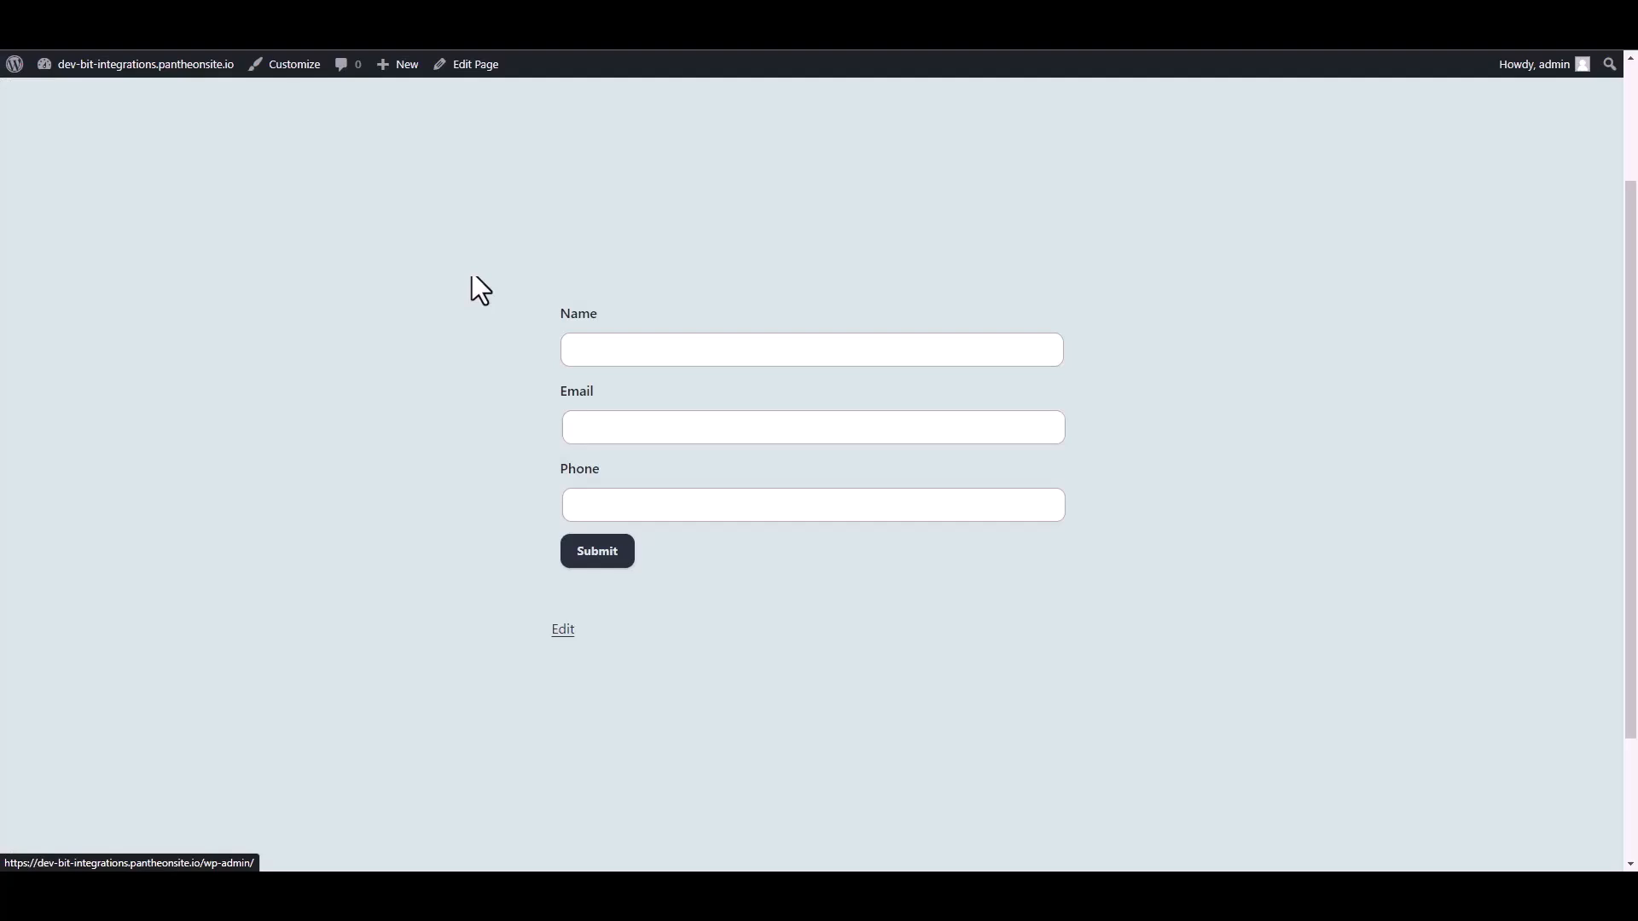
click(614, 350)
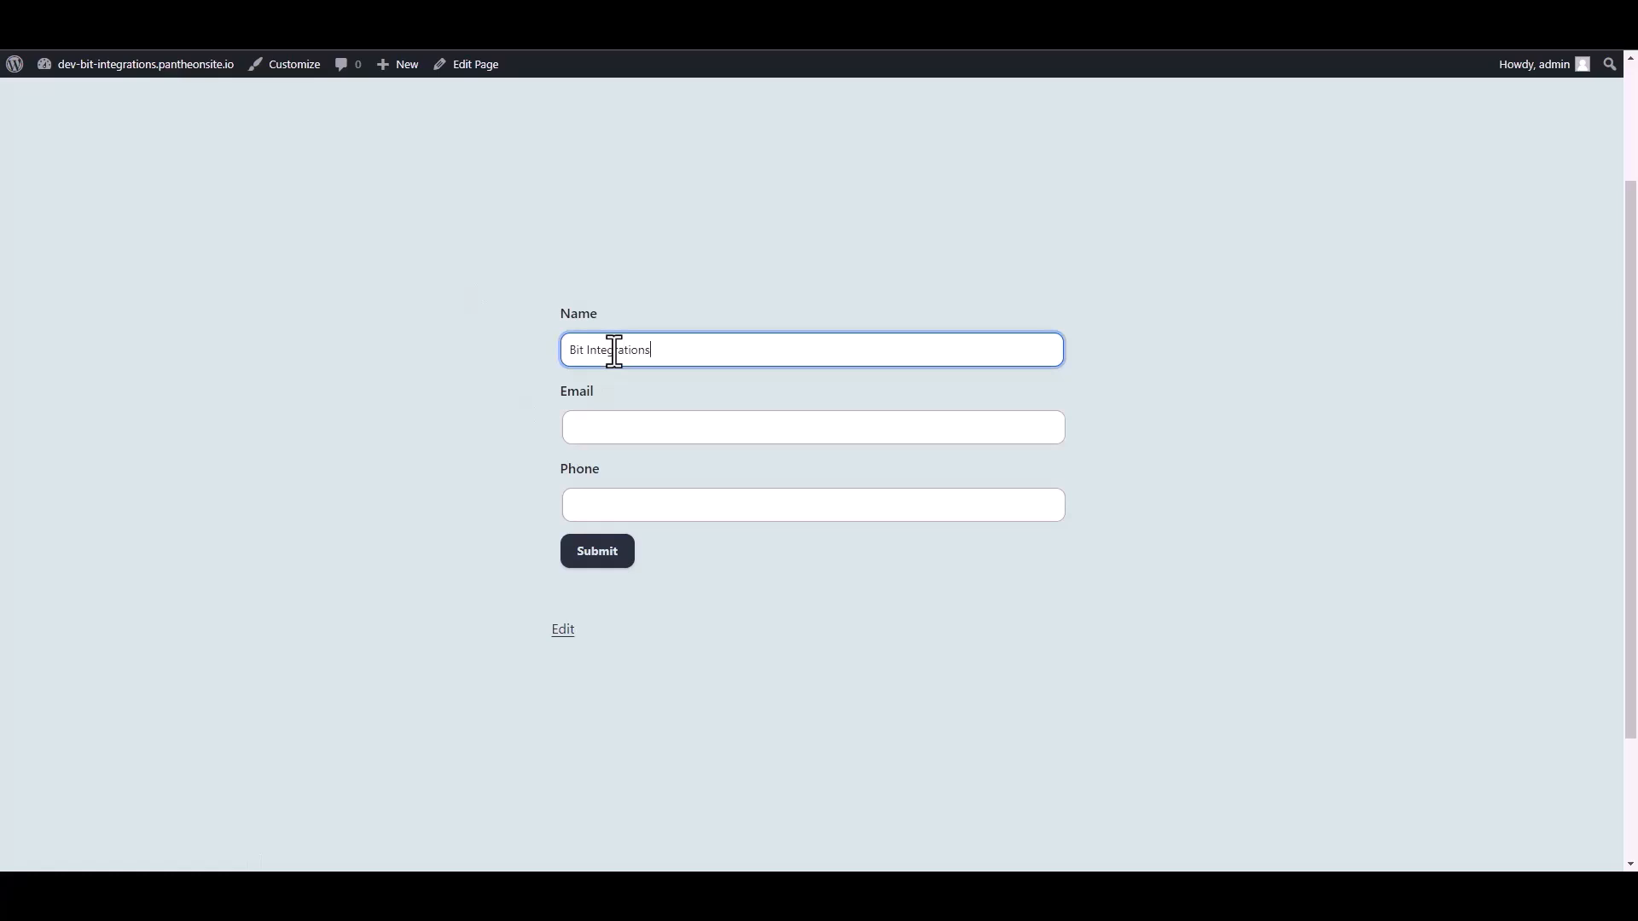
click(590, 431)
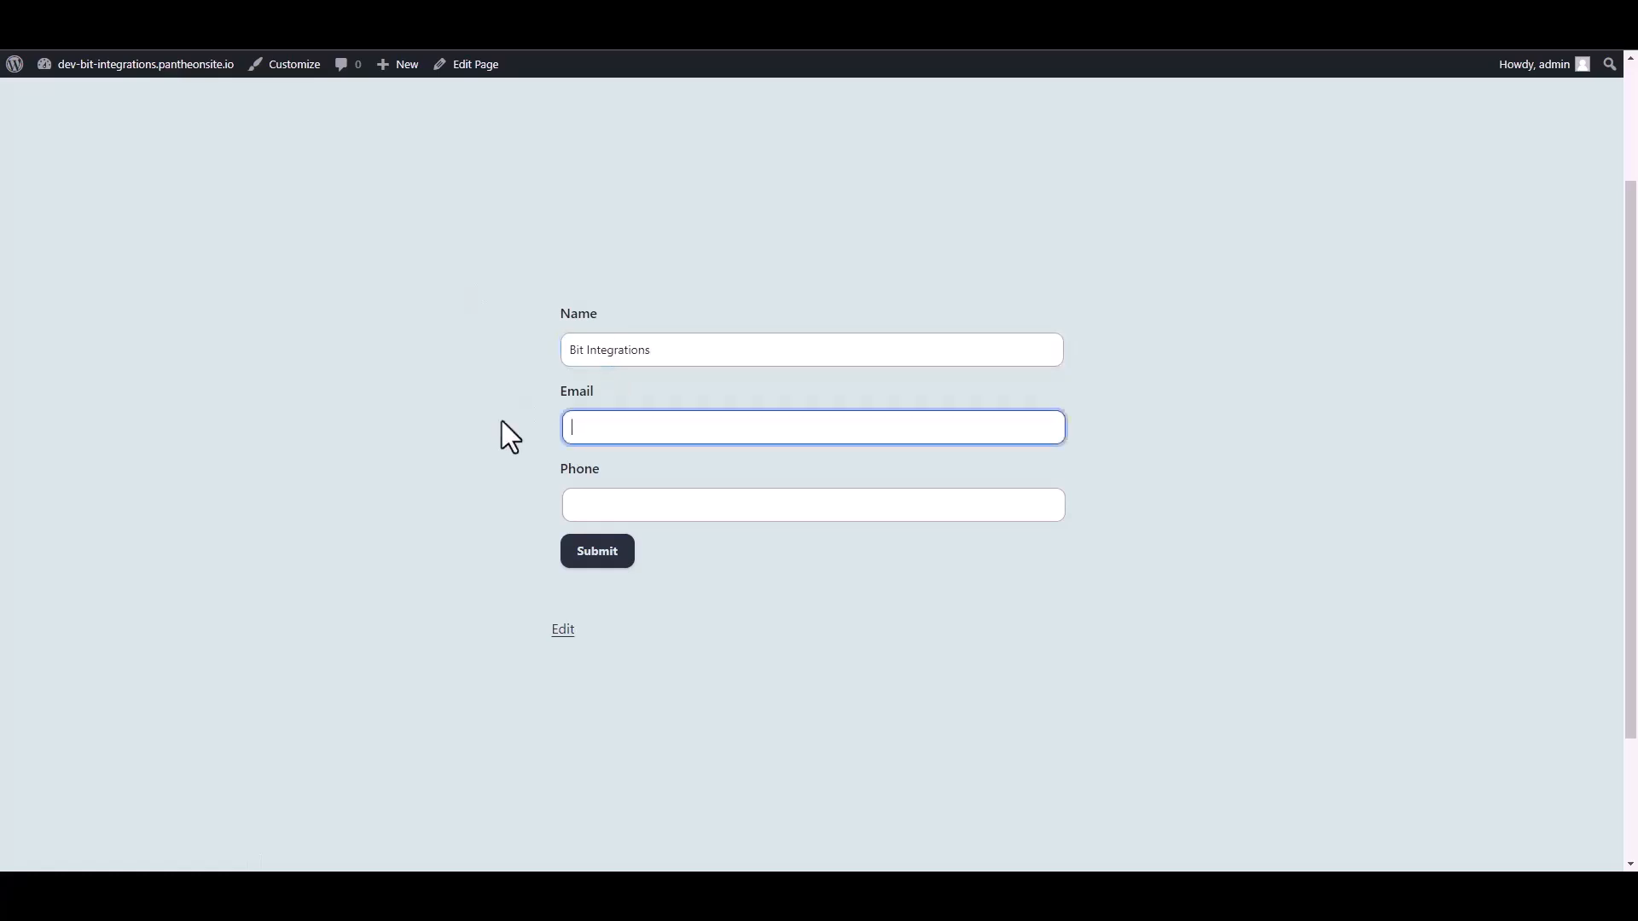
key(Tab)
text(555666)
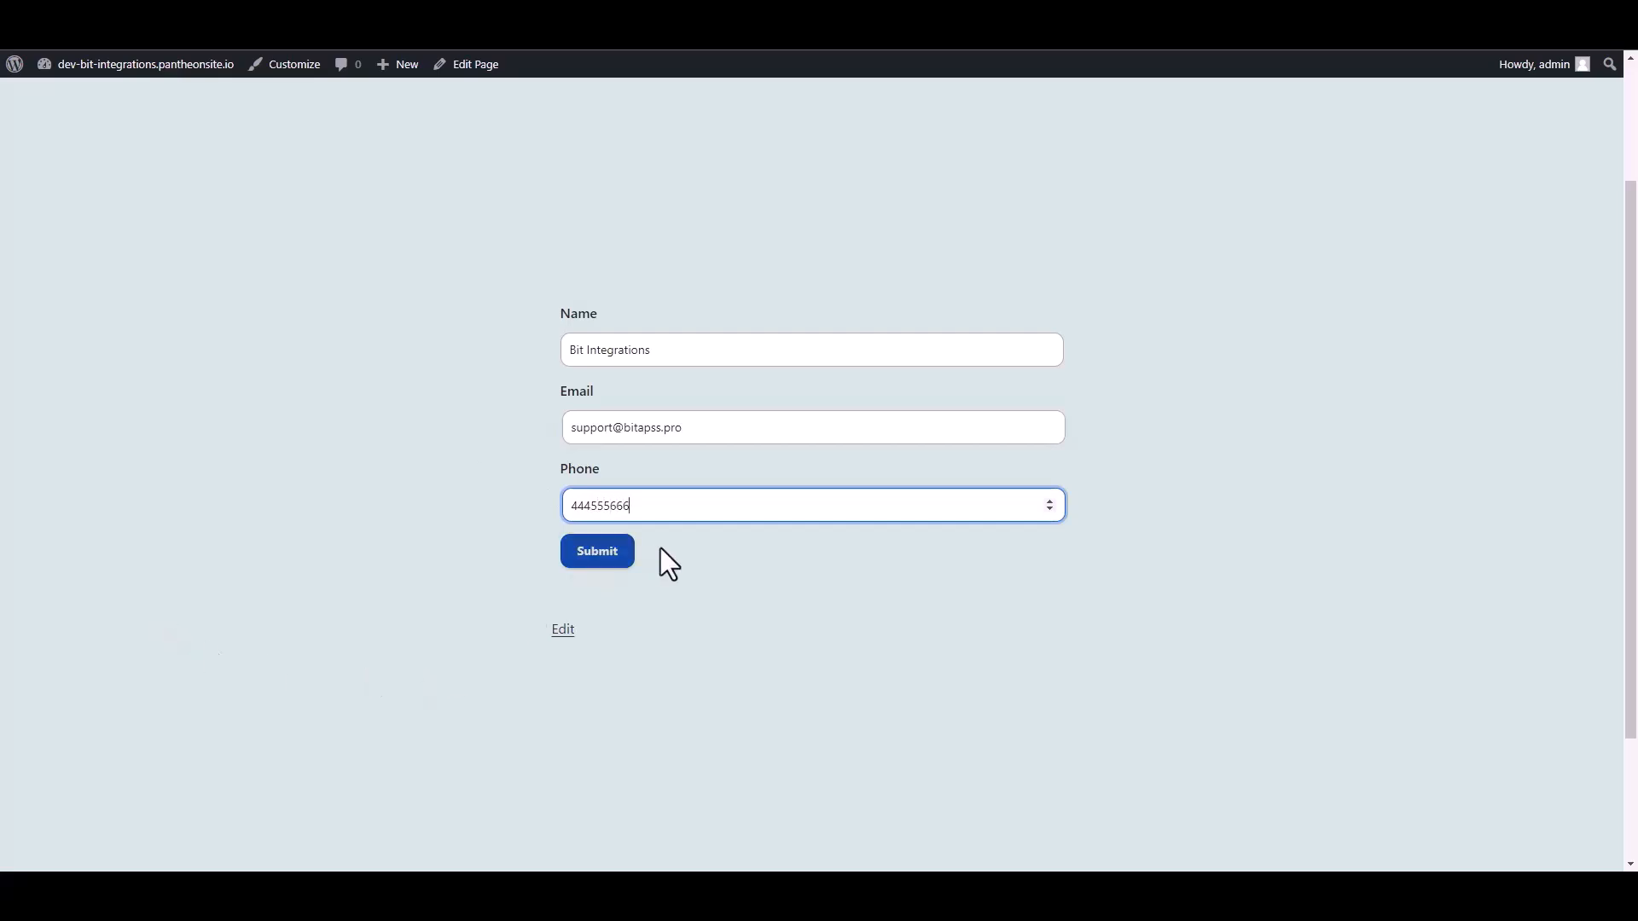
click(615, 559)
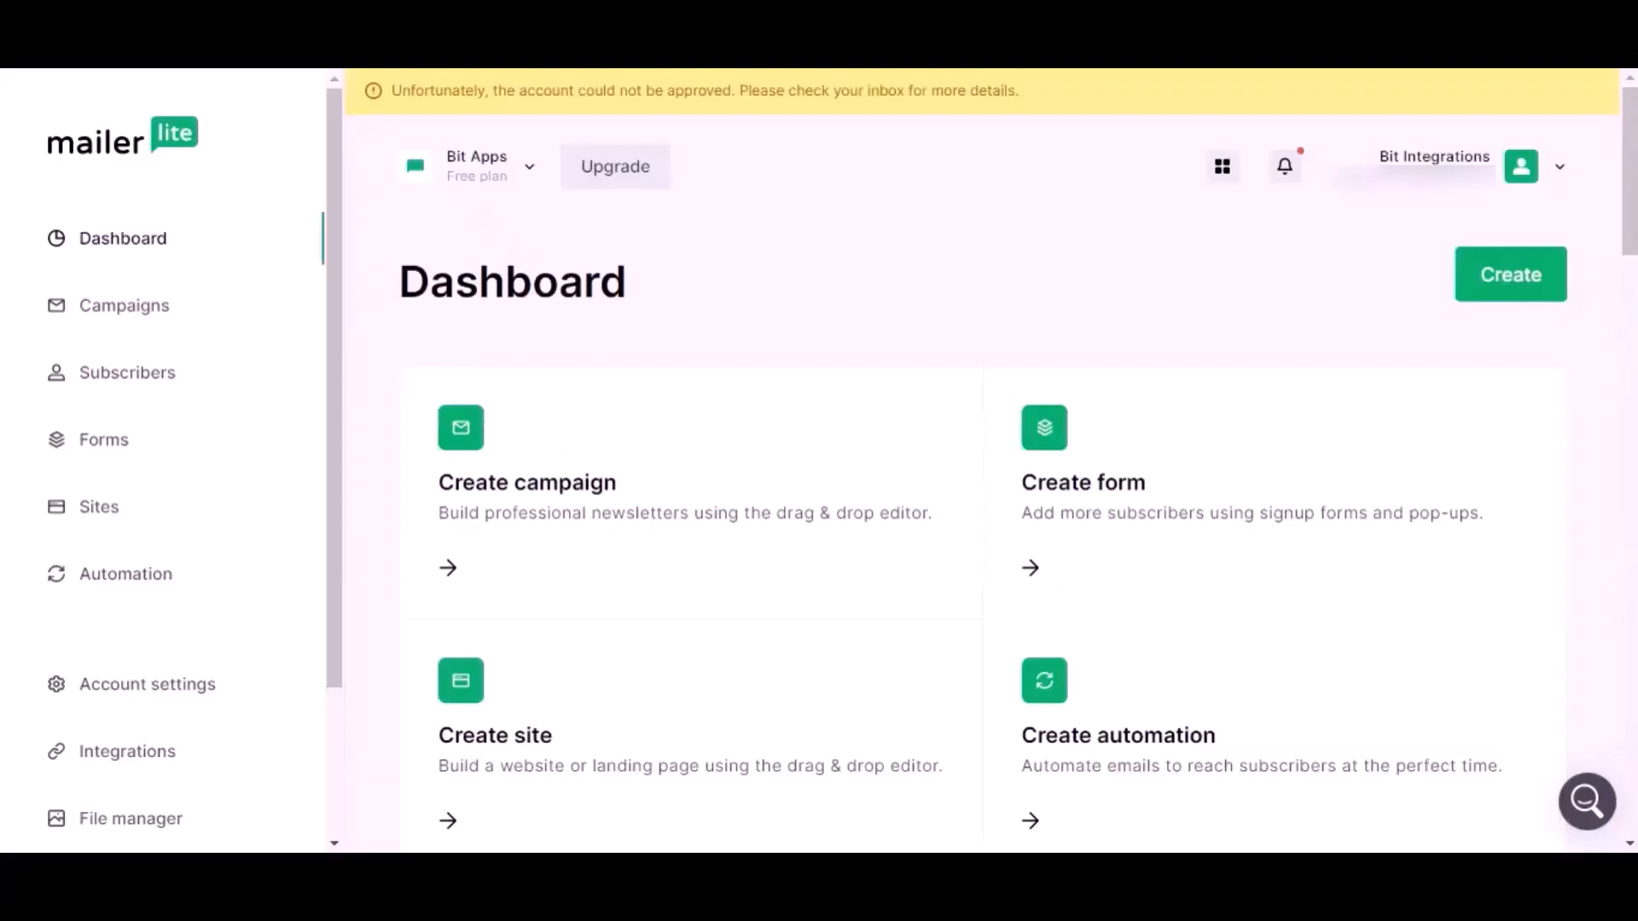
Switch to MailerLite and examine the subscriber list and the profile of the subscriber submitted through the form.
click(170, 375)
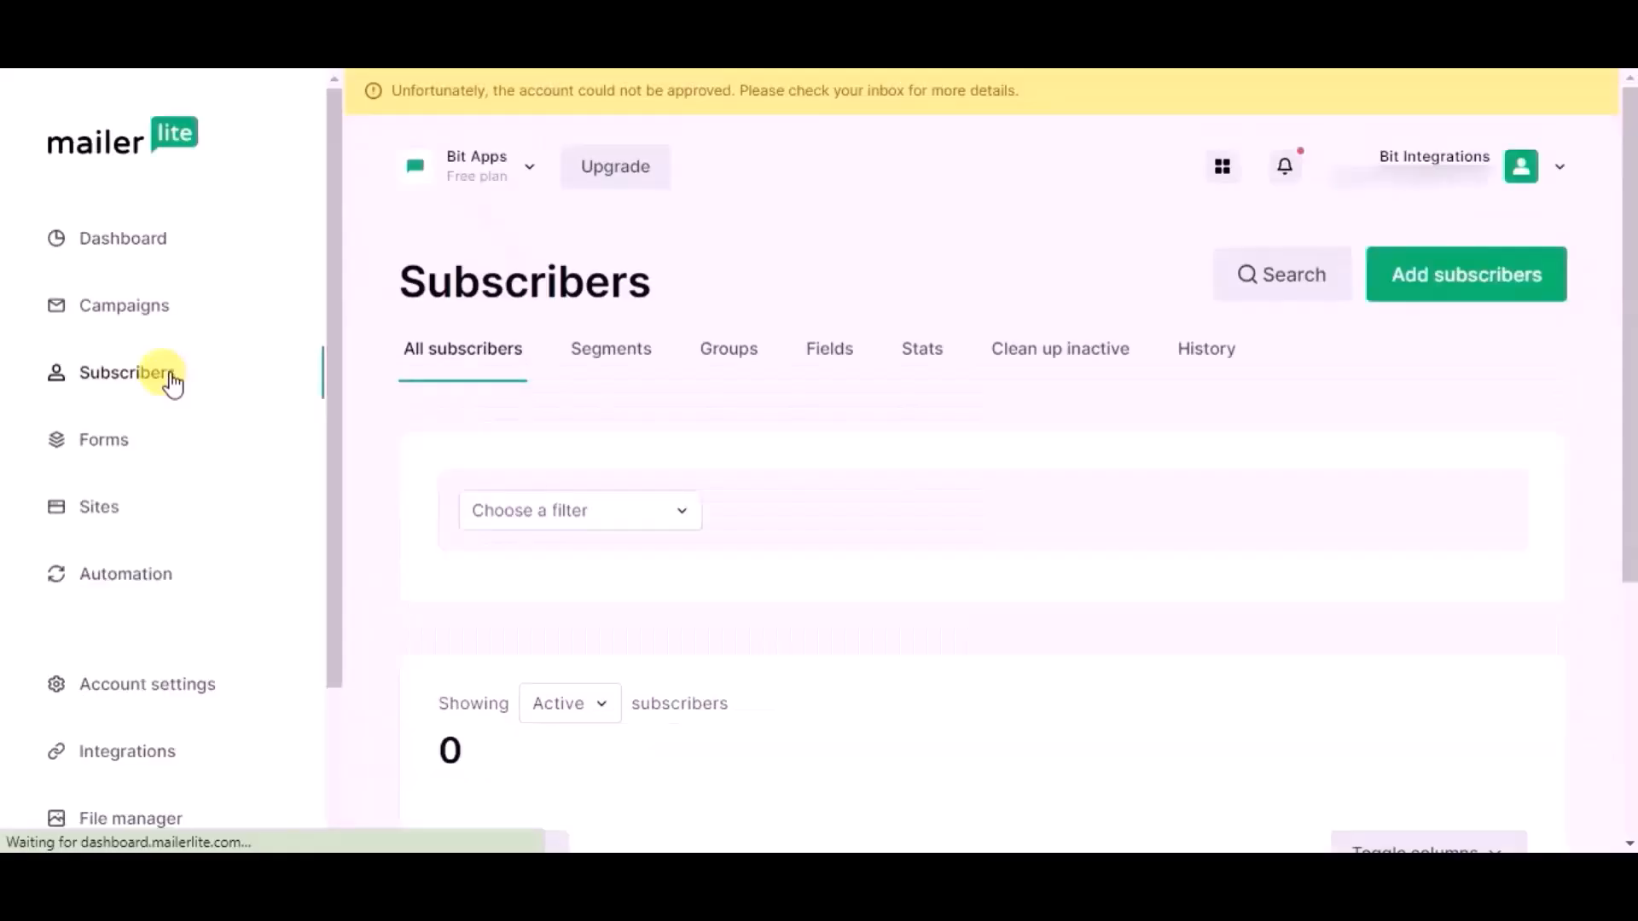
scroll(444, 439, down, 3)
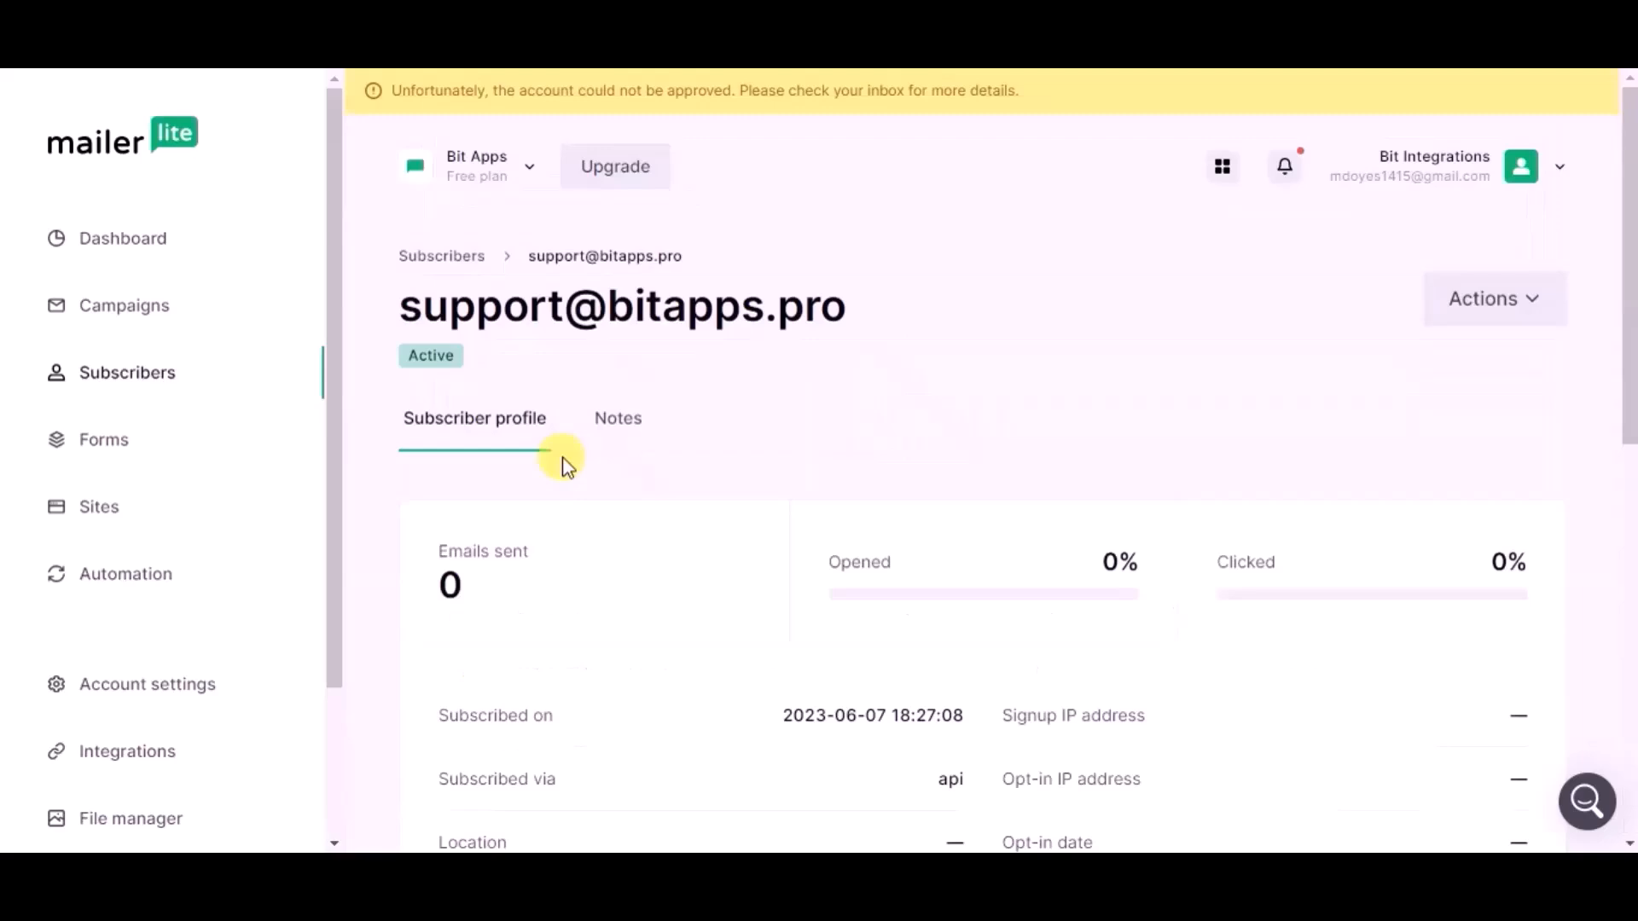
scroll(563, 465, down, 3)
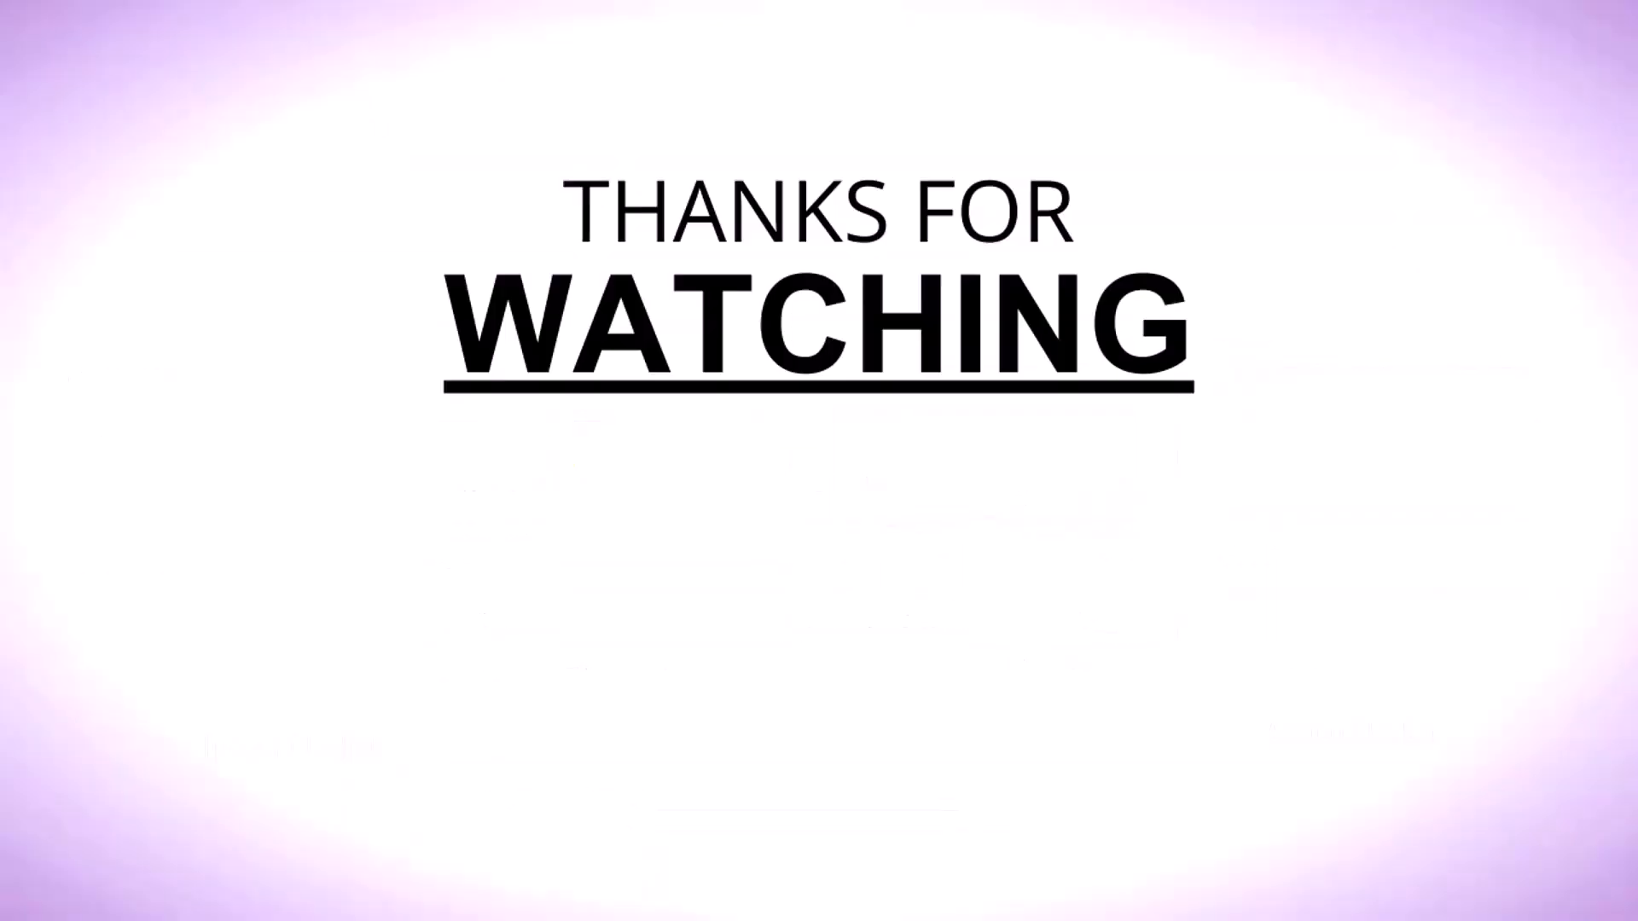